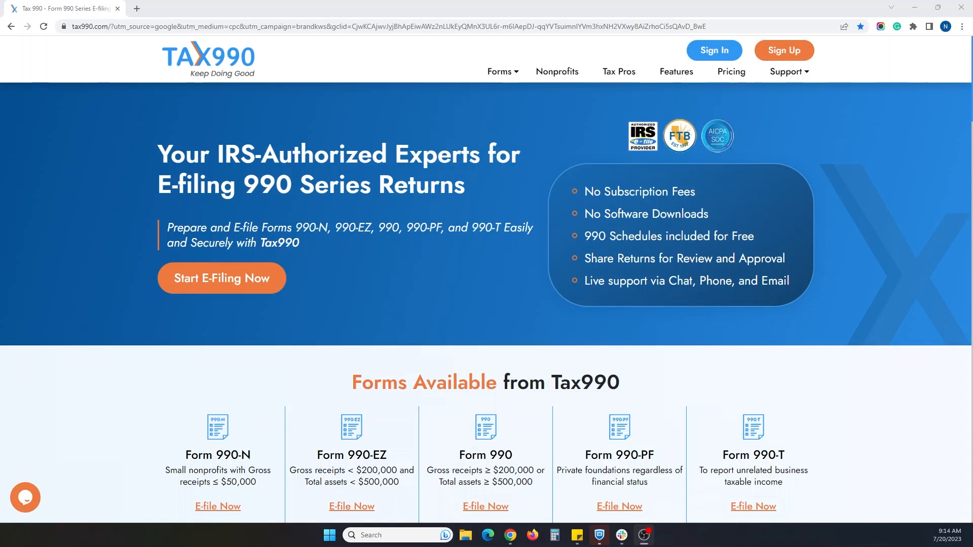
# On the sign-up form, enter the account's e-mail address, contact name and password
pyautogui.click(783, 51)
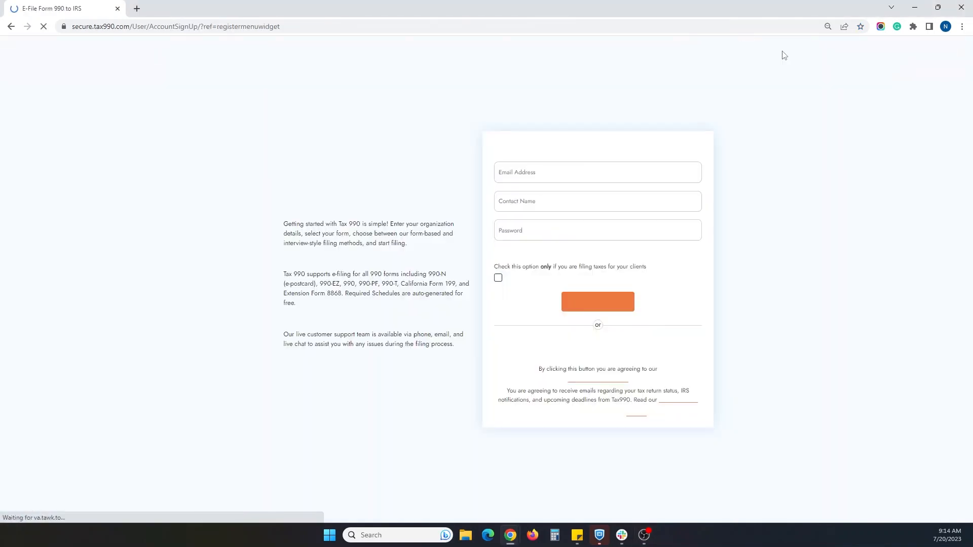
pyautogui.click(547, 179)
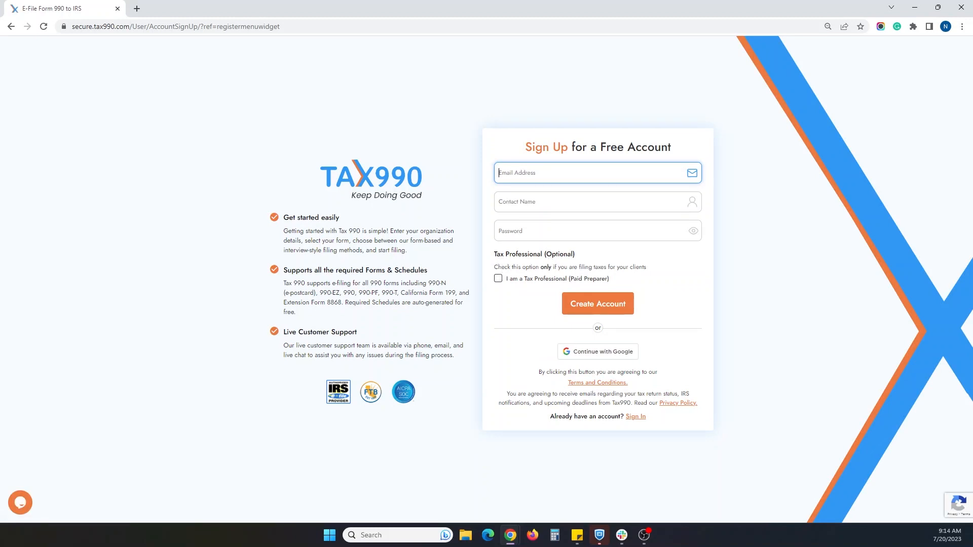
pyautogui.press('Tab')
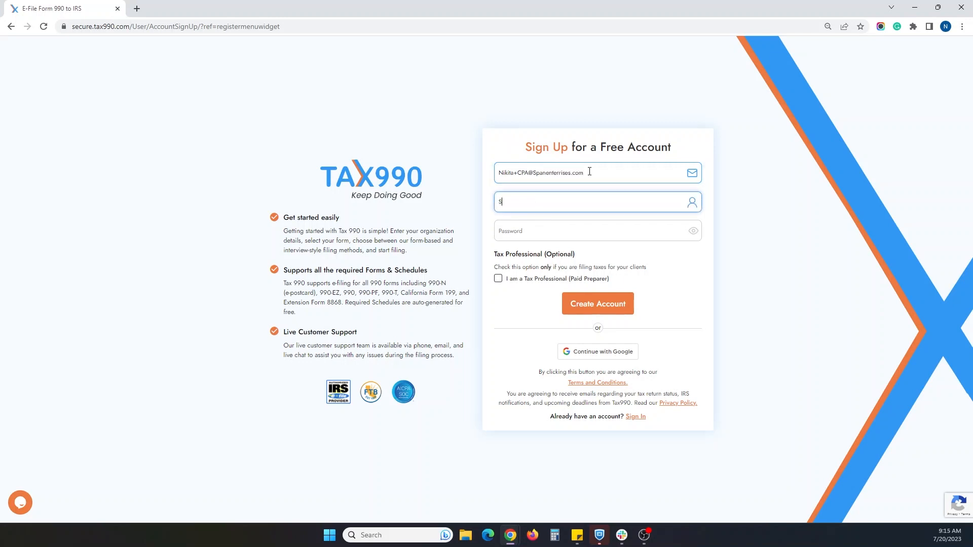
pyautogui.press('BackSpace')
pyautogui.press('Tab')
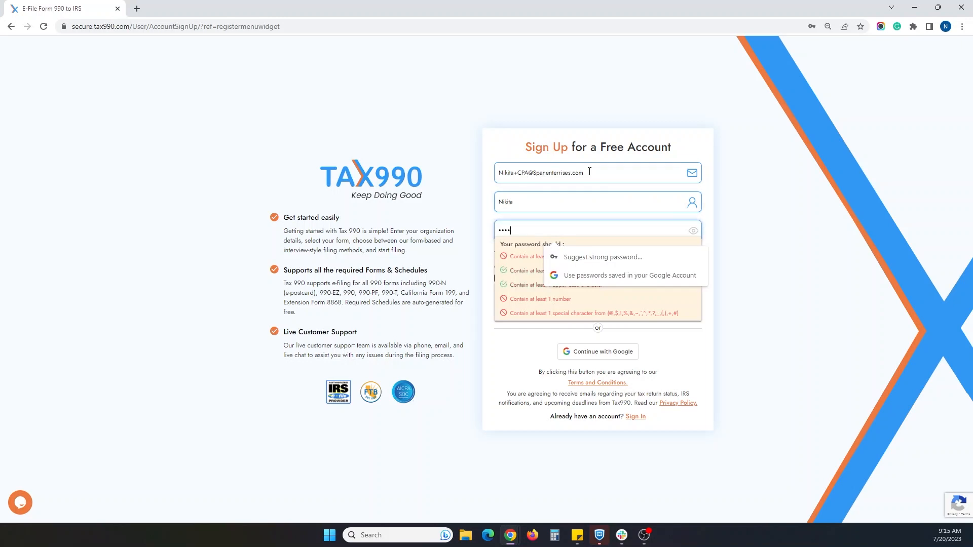
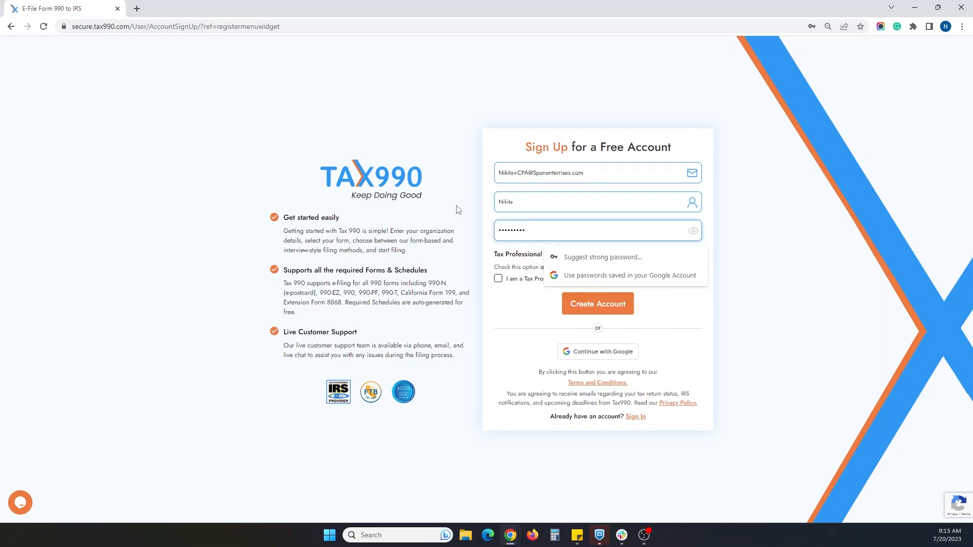
# Mark the account as a Tax Professional (Paid Preparer) and create it
pyautogui.click(513, 296)
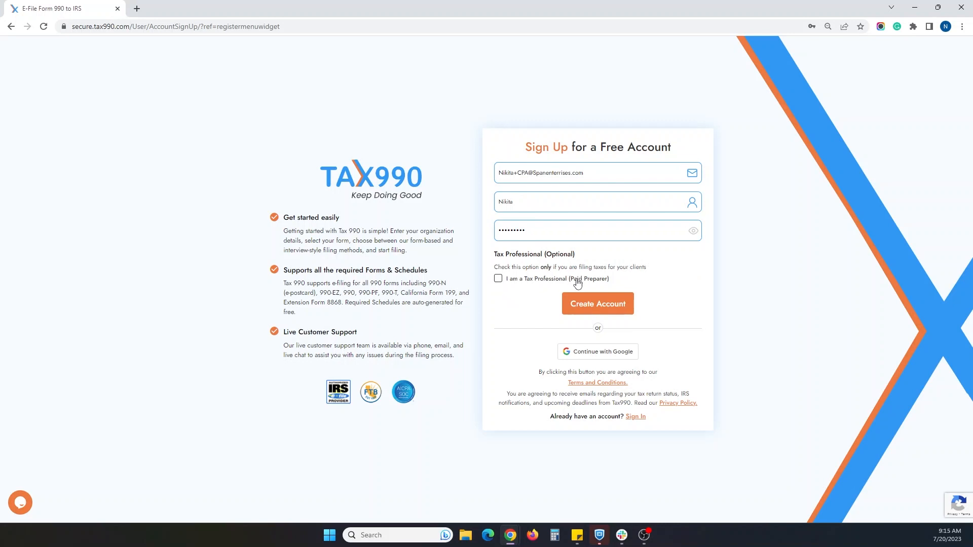
pyautogui.click(498, 279)
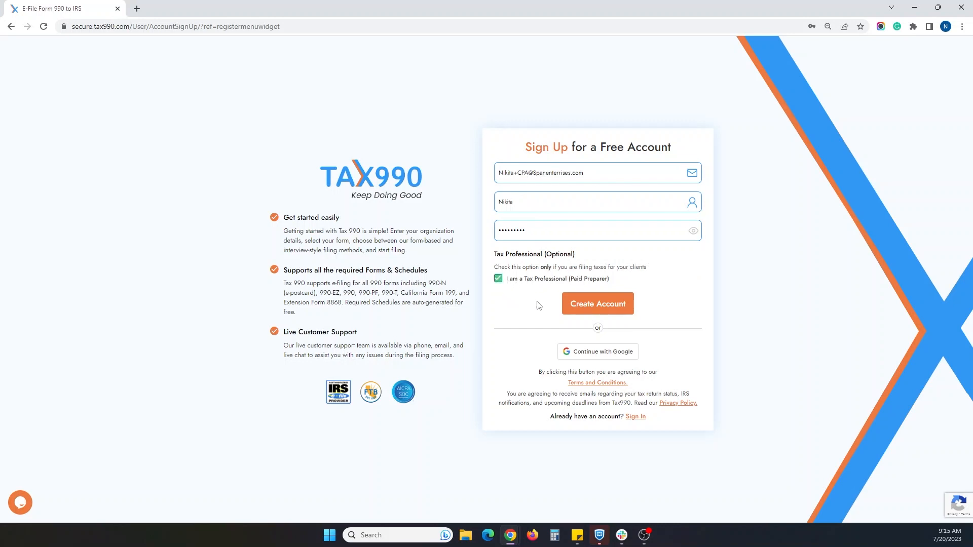
pyautogui.click(612, 304)
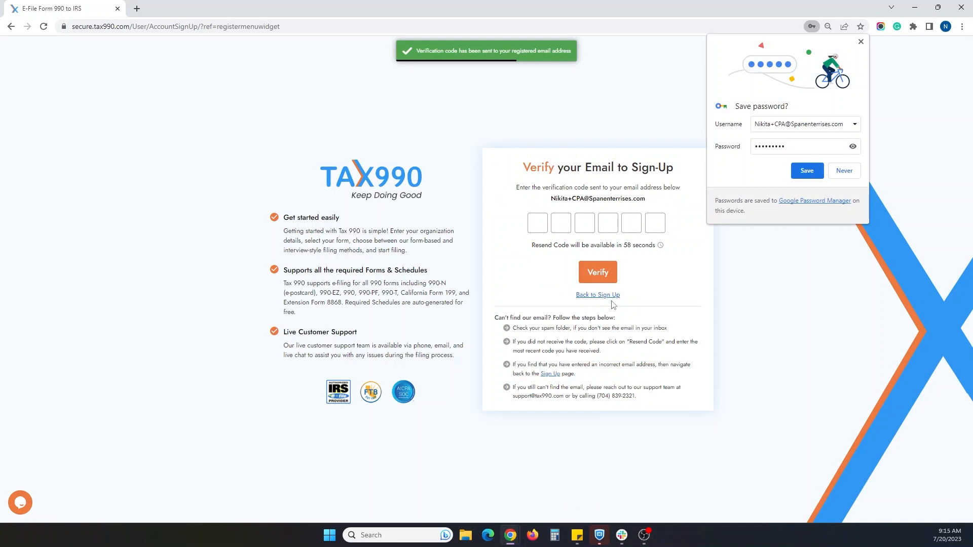
# Decline saving the password in Chrome, then submit the six-digit e-mail verification code
pyautogui.click(845, 171)
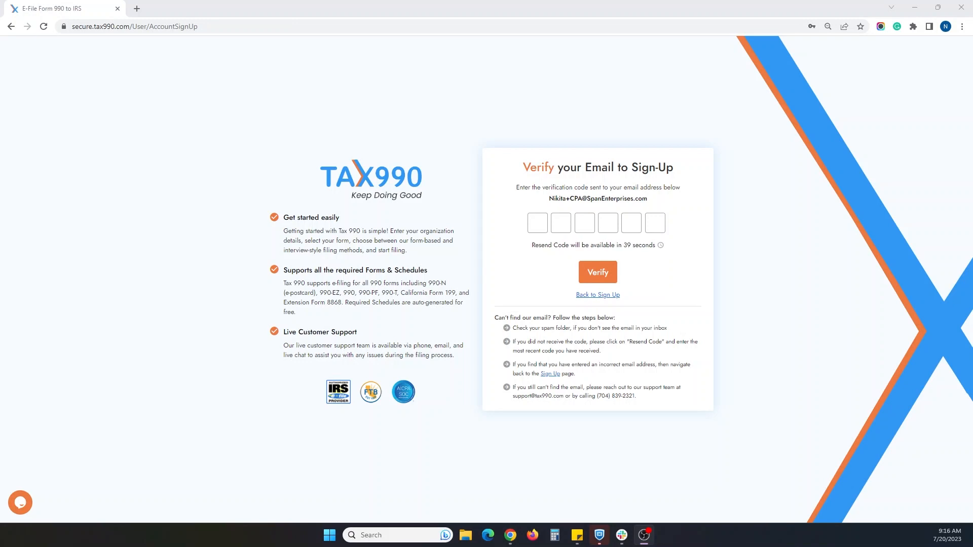
pyautogui.click(531, 226)
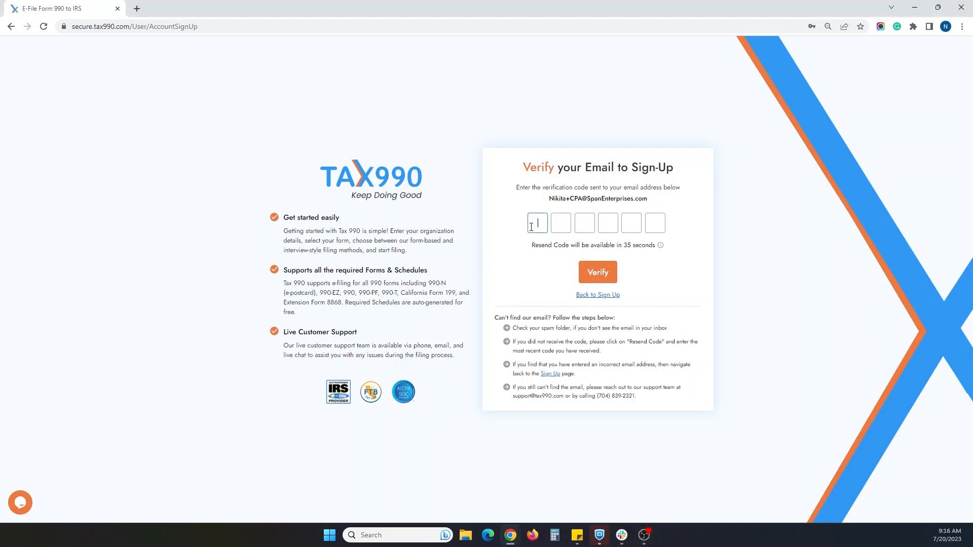
pyautogui.click(594, 273)
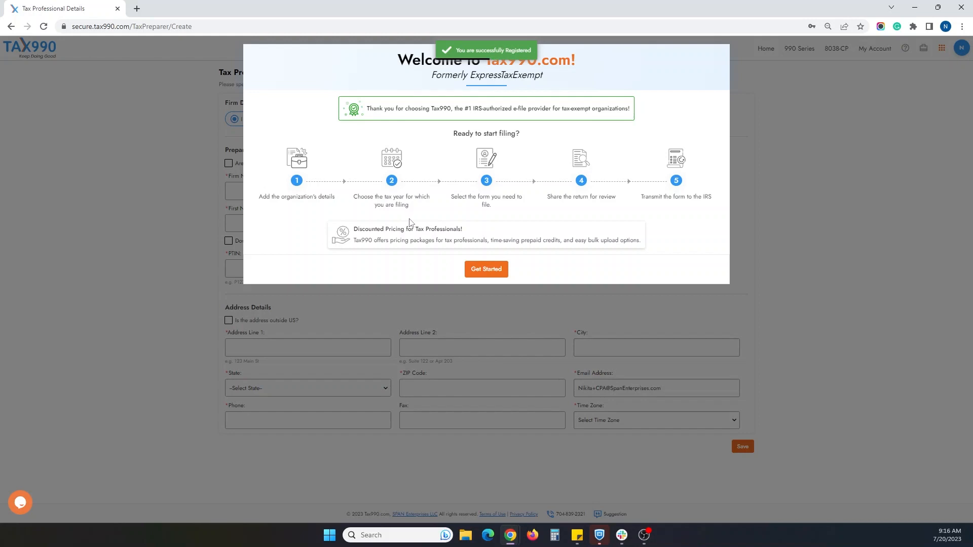
# Start setup, postpone two-factor authentication, and save the firm, preparer, PTIN and address details
pyautogui.click(479, 272)
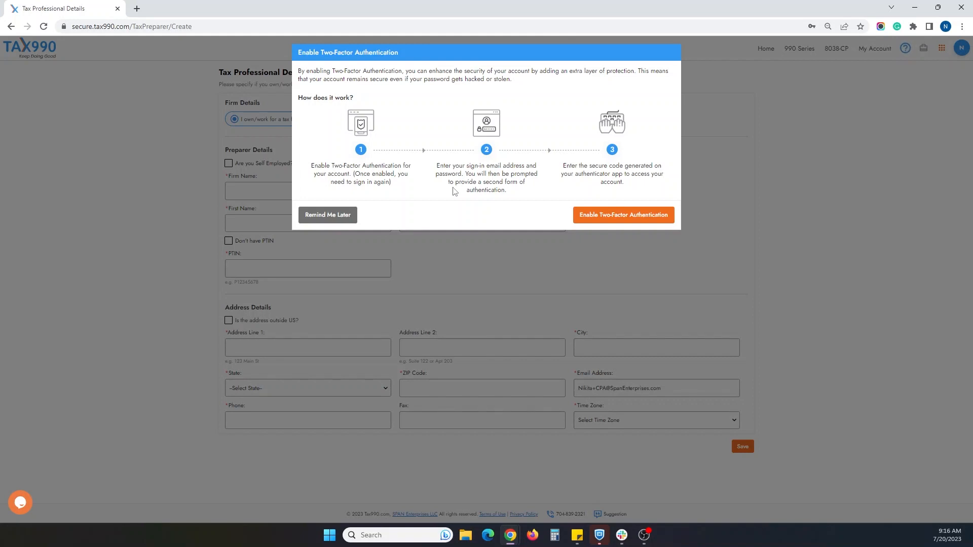
pyautogui.click(349, 222)
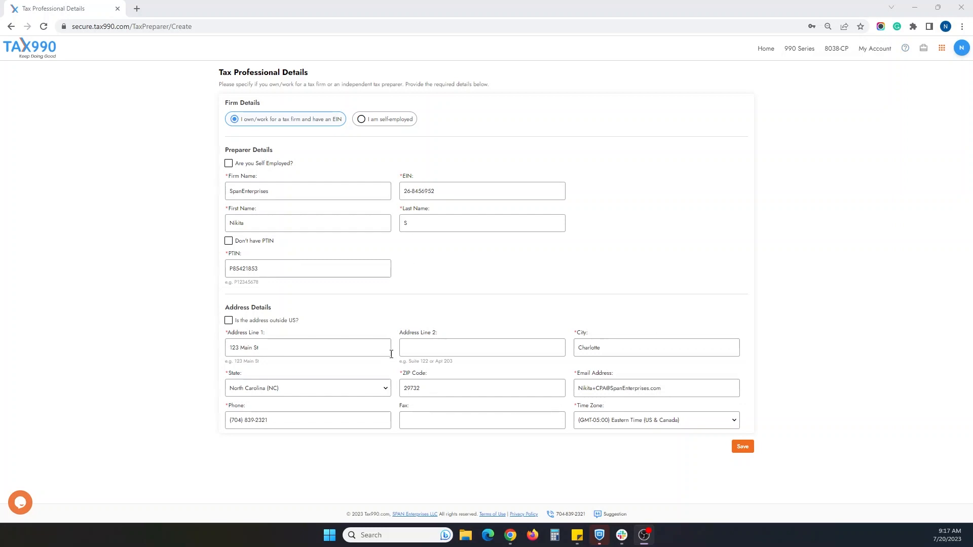
pyautogui.click(743, 448)
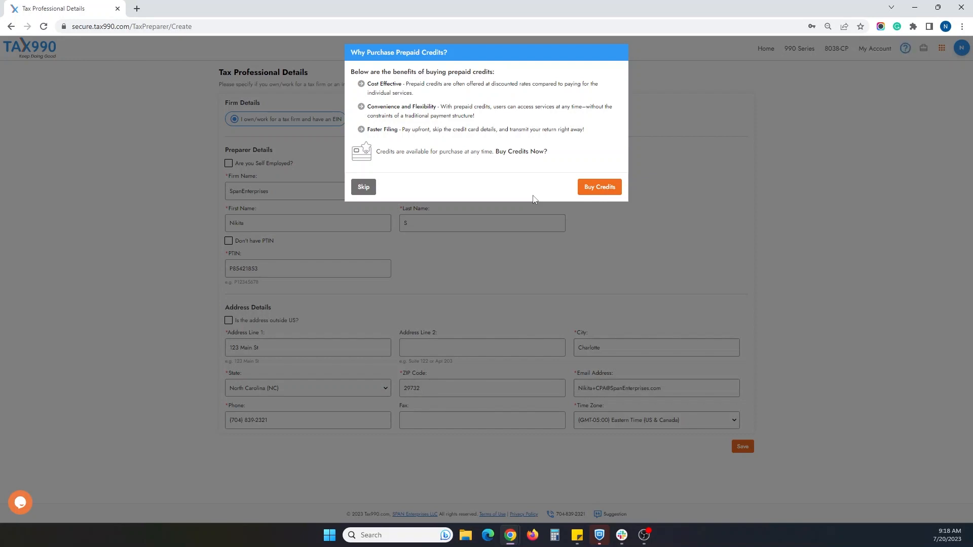
# Skip prepaid credits, look up the organization by EIN, and continue without an IRS match
pyautogui.click(367, 190)
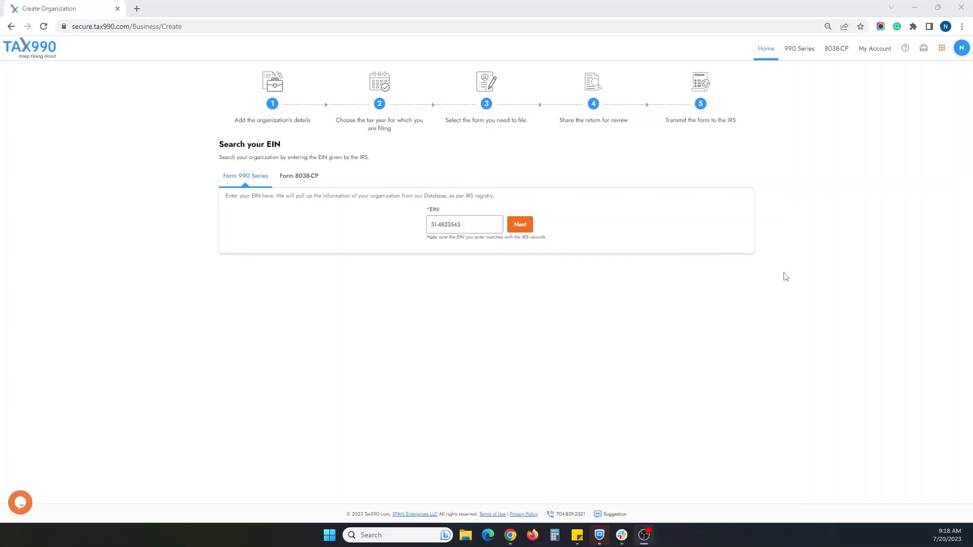
pyautogui.click(513, 232)
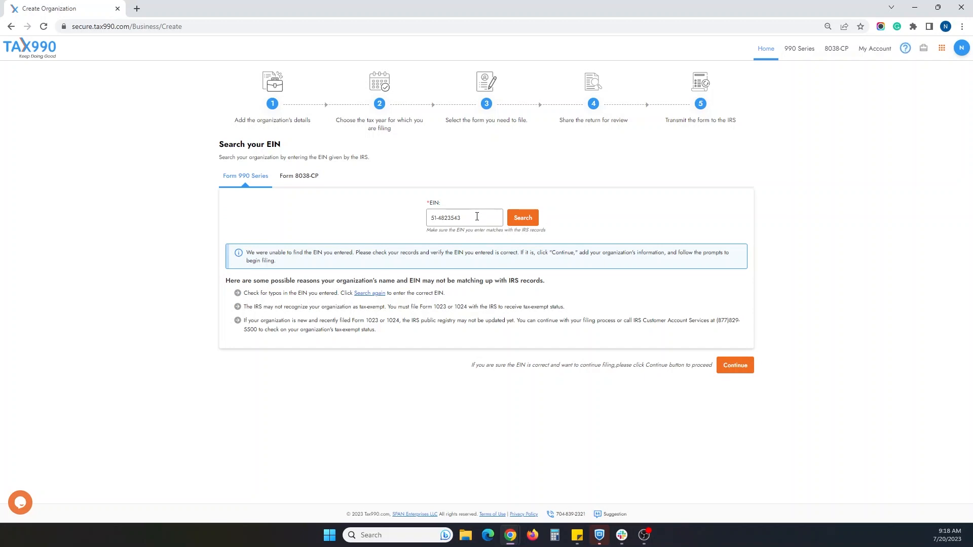
pyautogui.click(728, 368)
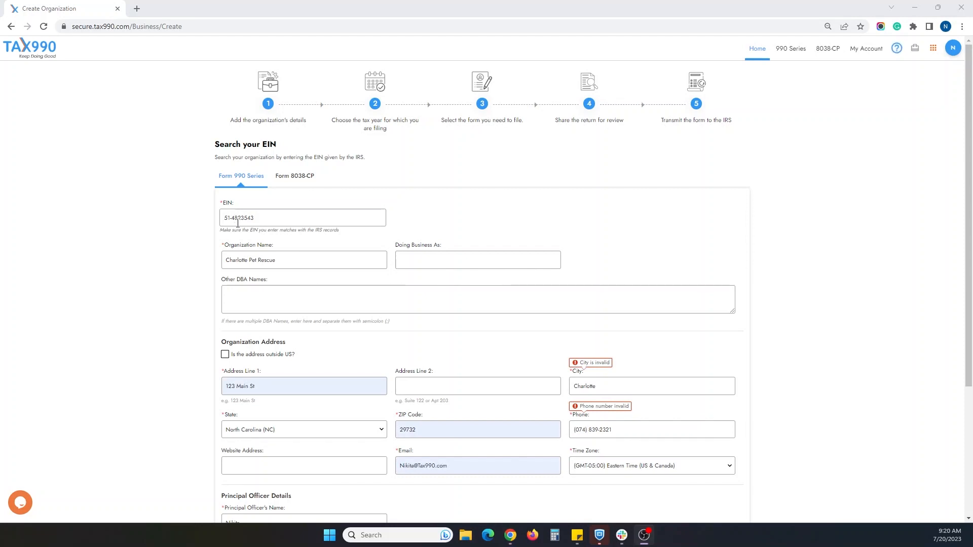
# Replace the invalid organization phone number, confirm the city entry, and save Charlotte Pet Rescue
pyautogui.scroll(-2, 244, 263)
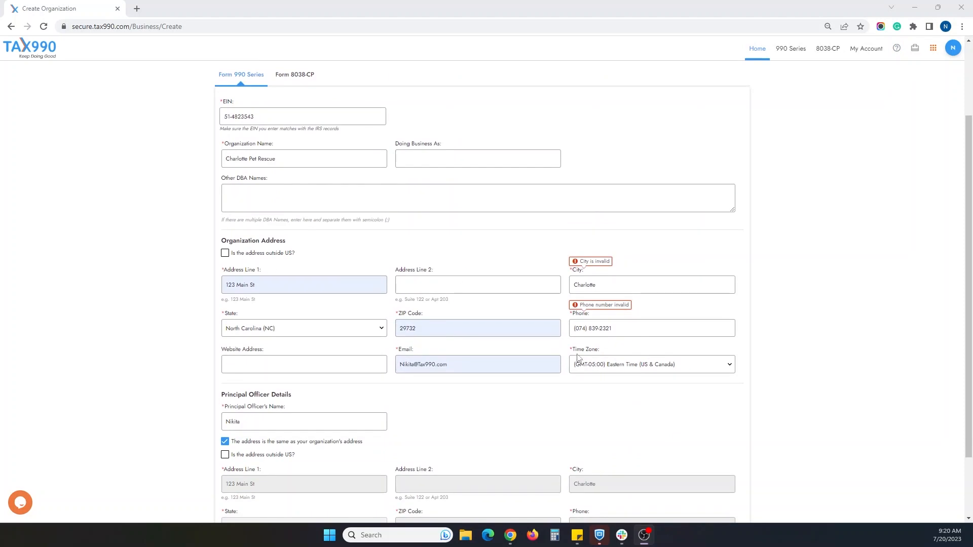
pyautogui.tripleClick(623, 328)
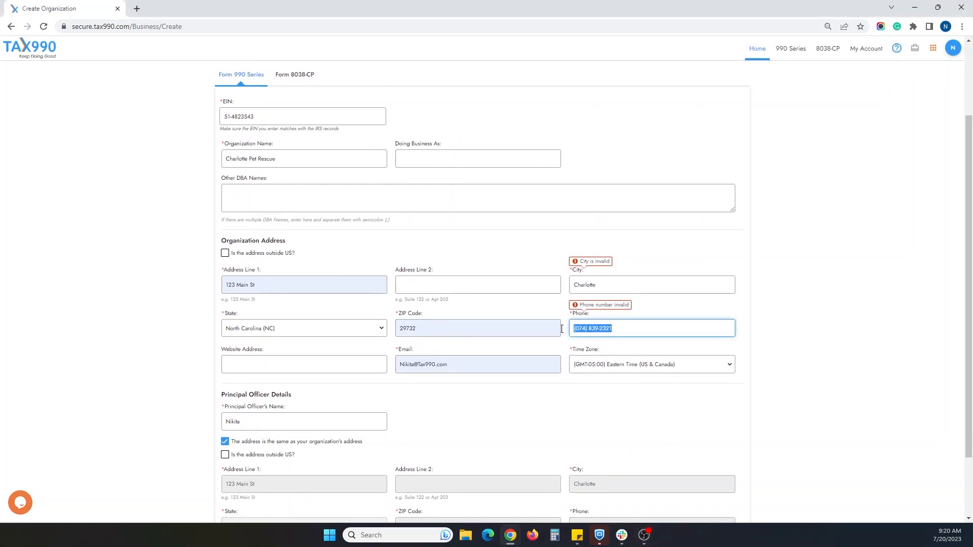
pyautogui.click(653, 277)
pyautogui.click(831, 276)
pyautogui.scroll(-2, 831, 277)
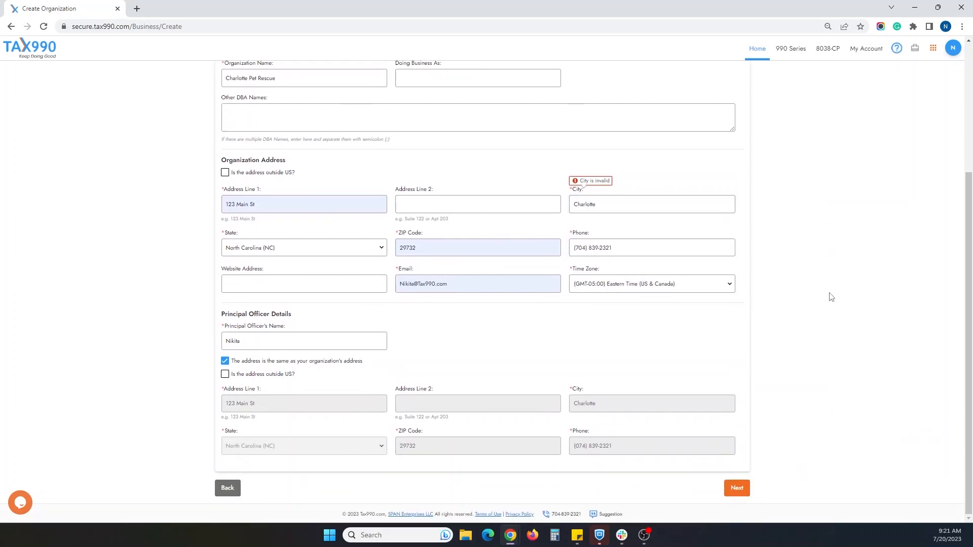
pyautogui.click(744, 489)
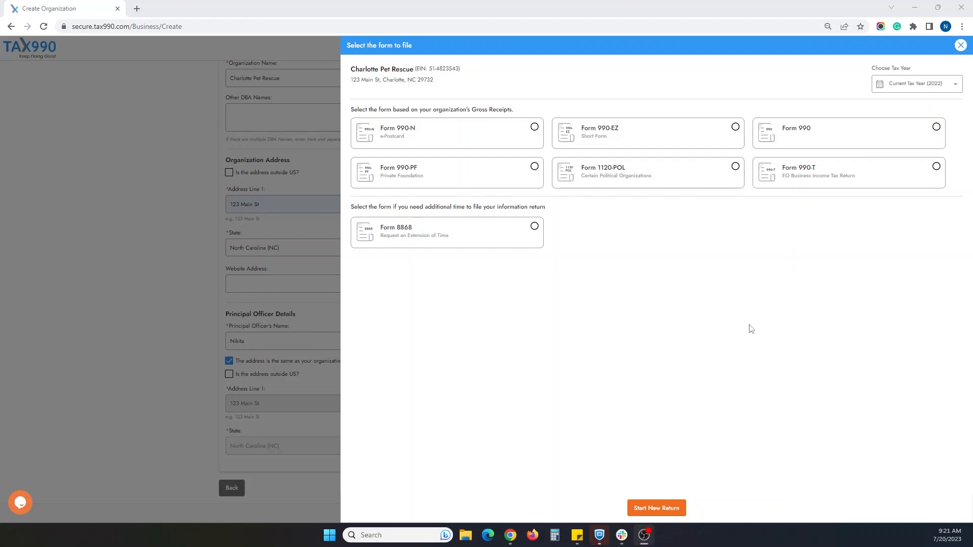
# Leave the tax year at Current Tax Year (2022) and close the form choice panel
pyautogui.click(941, 91)
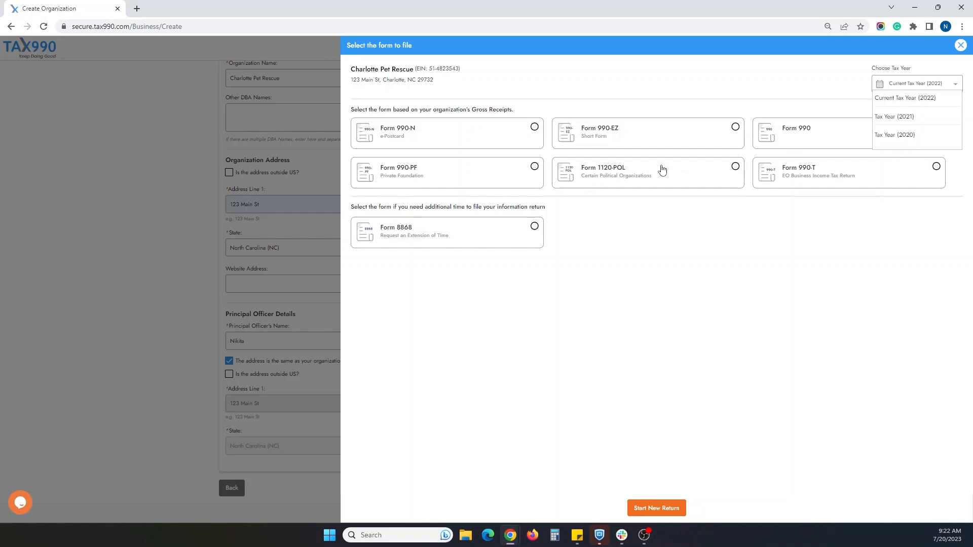
pyautogui.click(916, 209)
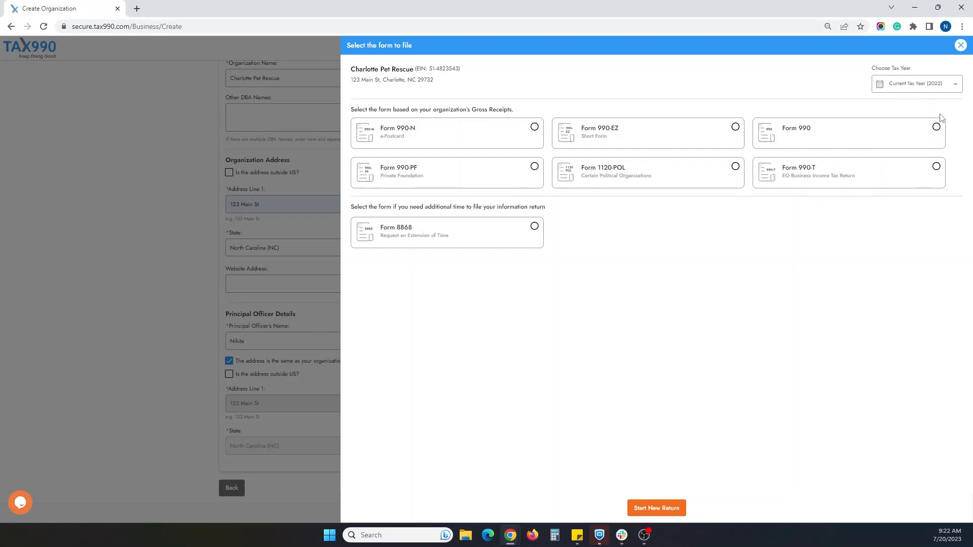
pyautogui.click(962, 46)
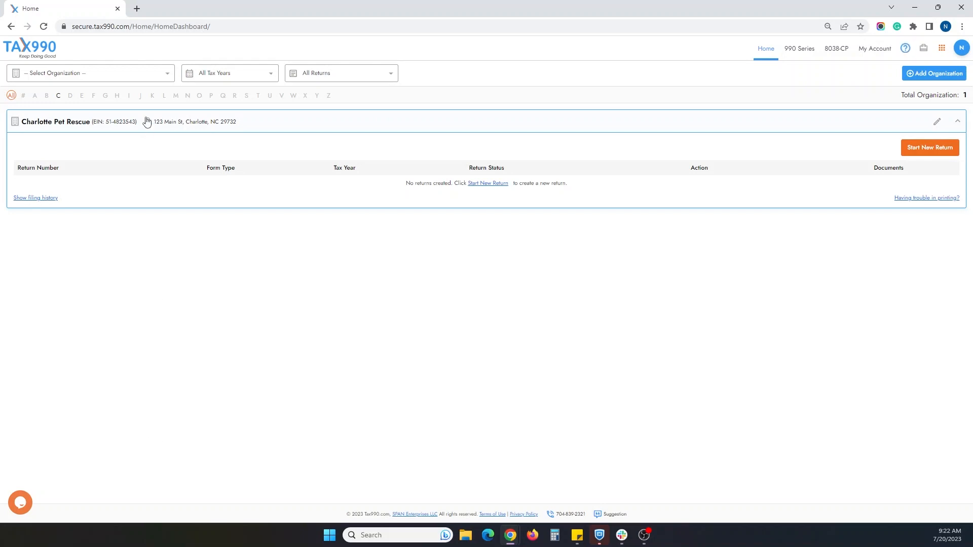
pyautogui.click(164, 78)
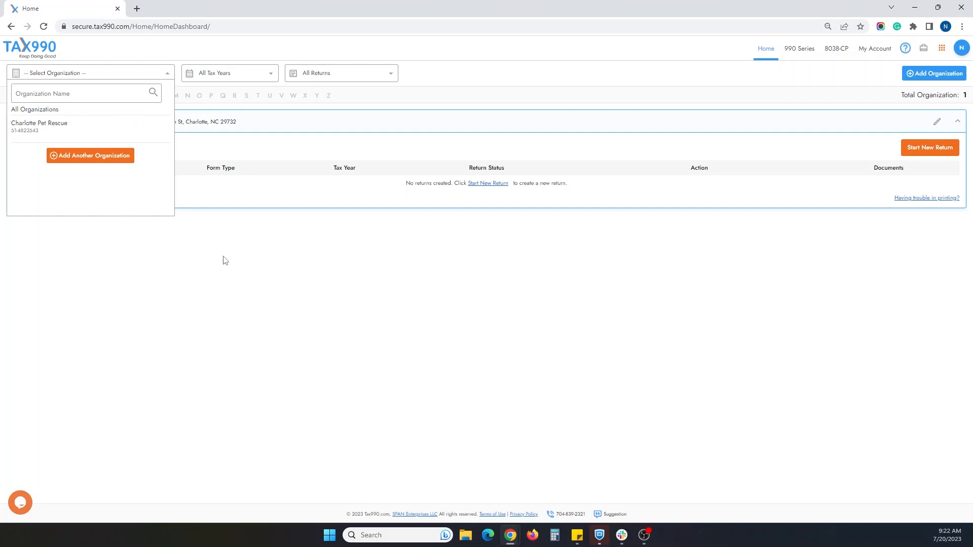
pyautogui.click(158, 76)
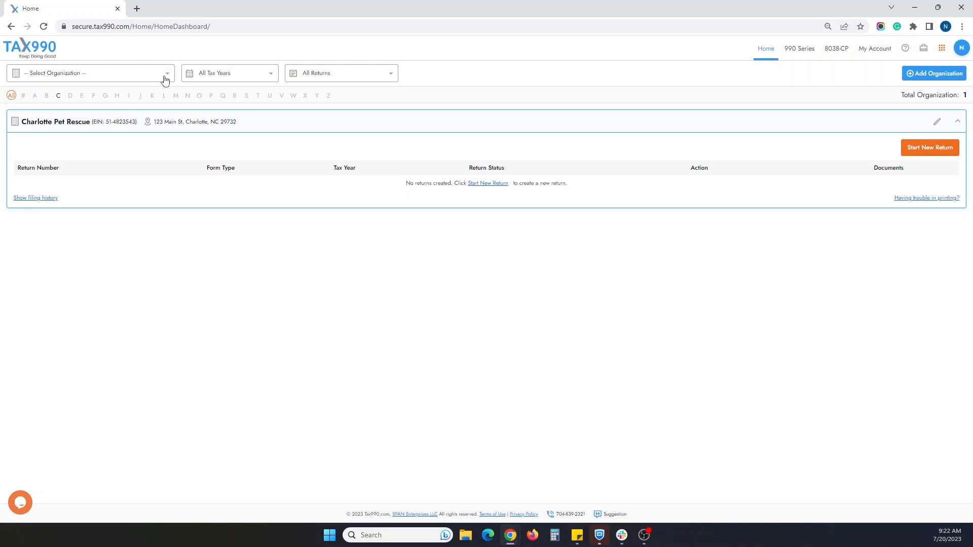
pyautogui.click(925, 76)
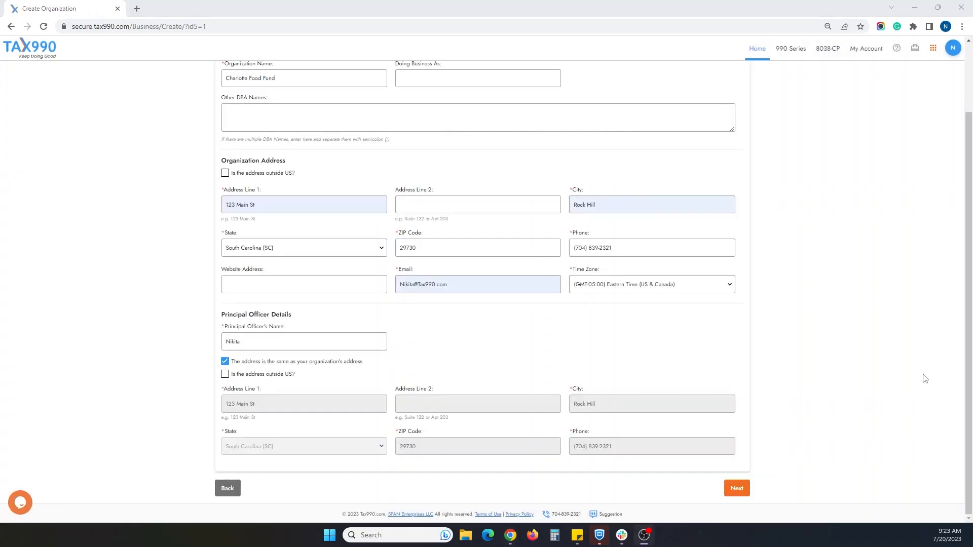
pyautogui.scroll(5, 858, 401)
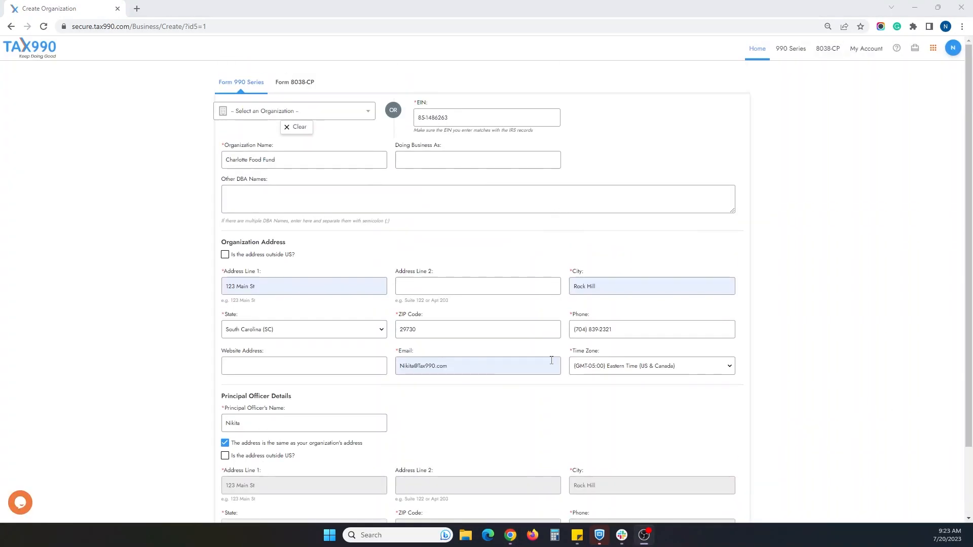
pyautogui.scroll(-3, 550, 364)
pyautogui.click(741, 489)
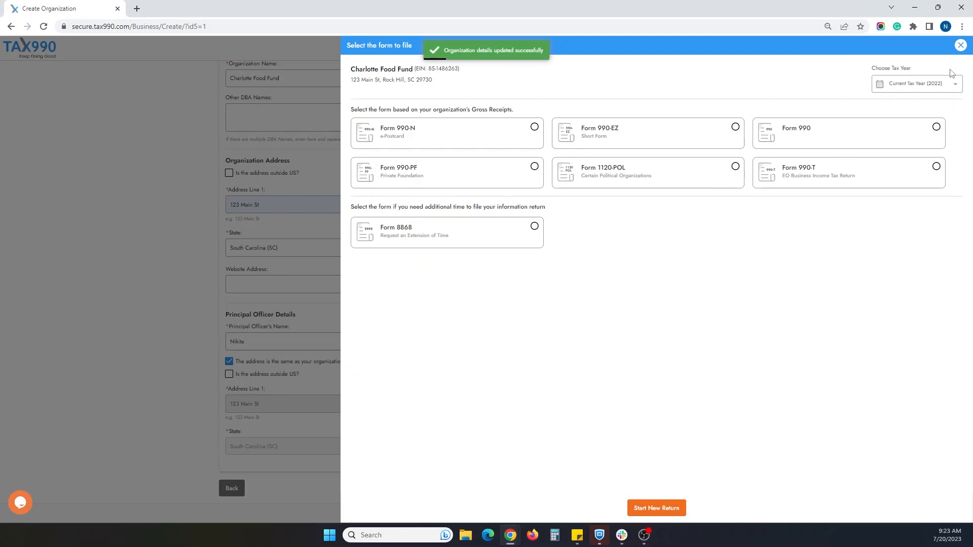
pyautogui.click(961, 46)
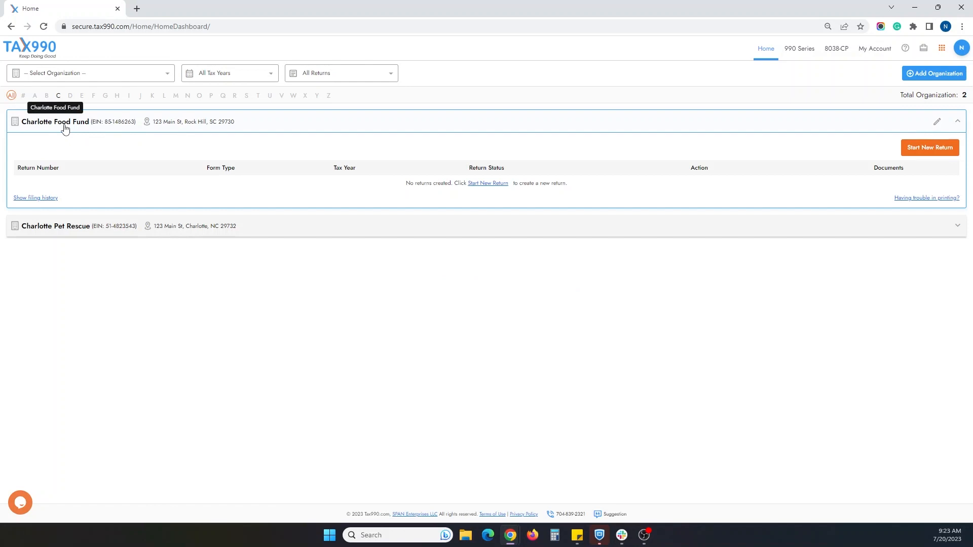
pyautogui.click(959, 229)
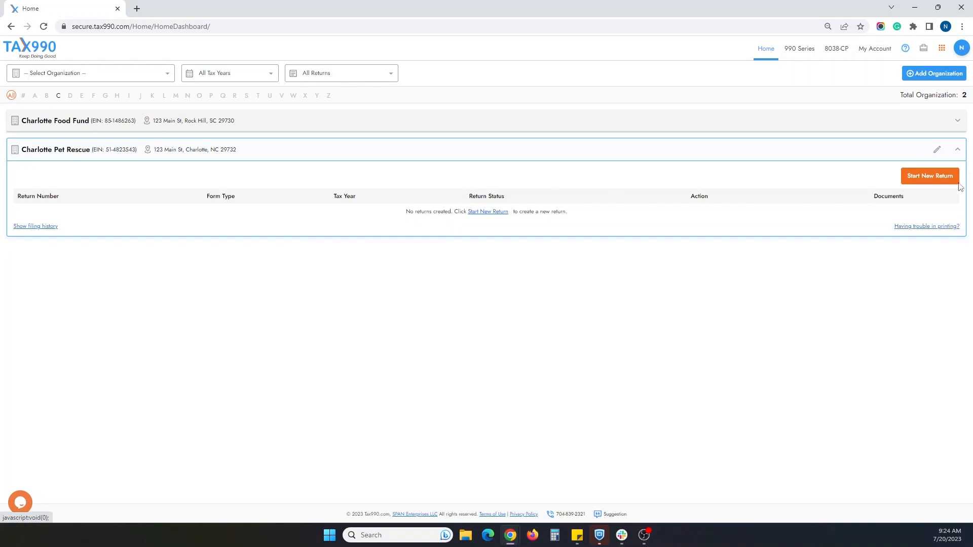
pyautogui.click(957, 123)
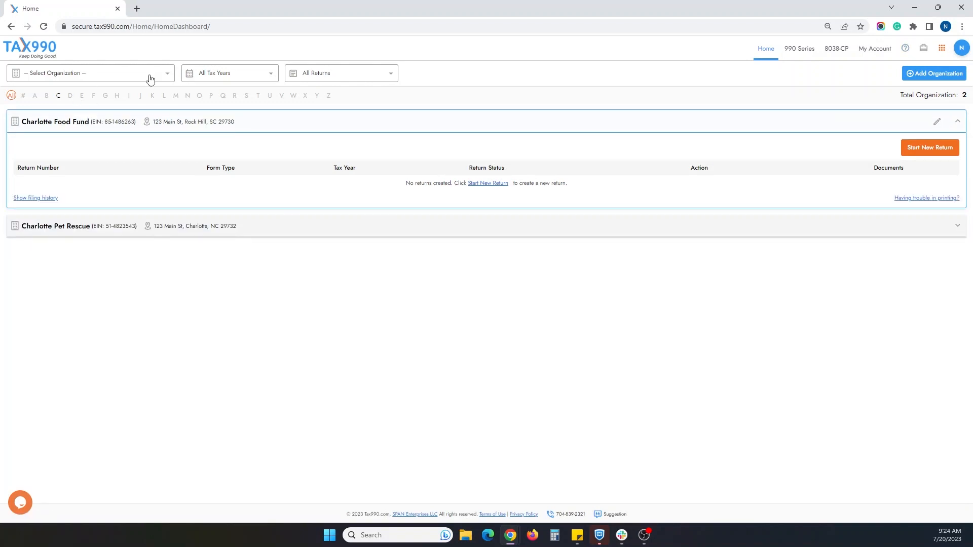
pyautogui.click(167, 76)
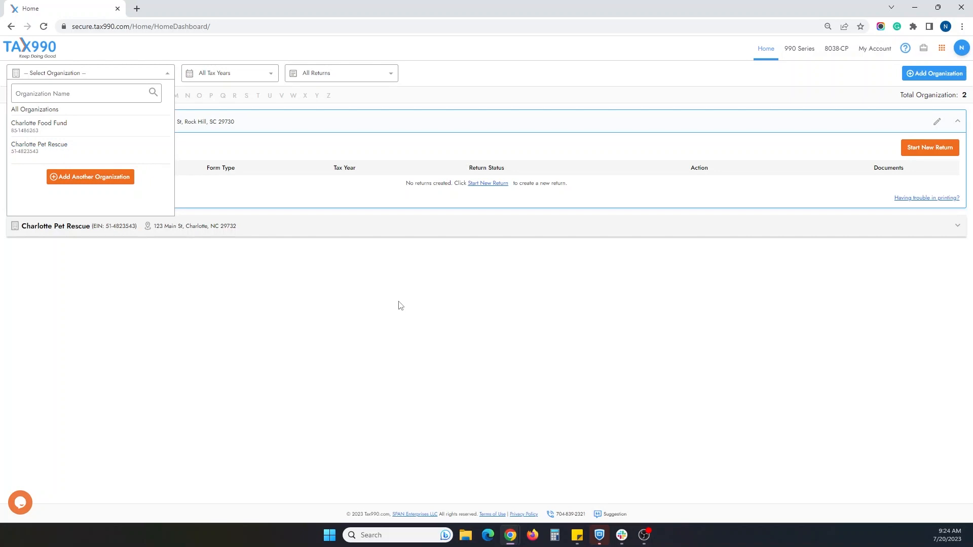
pyautogui.click(168, 72)
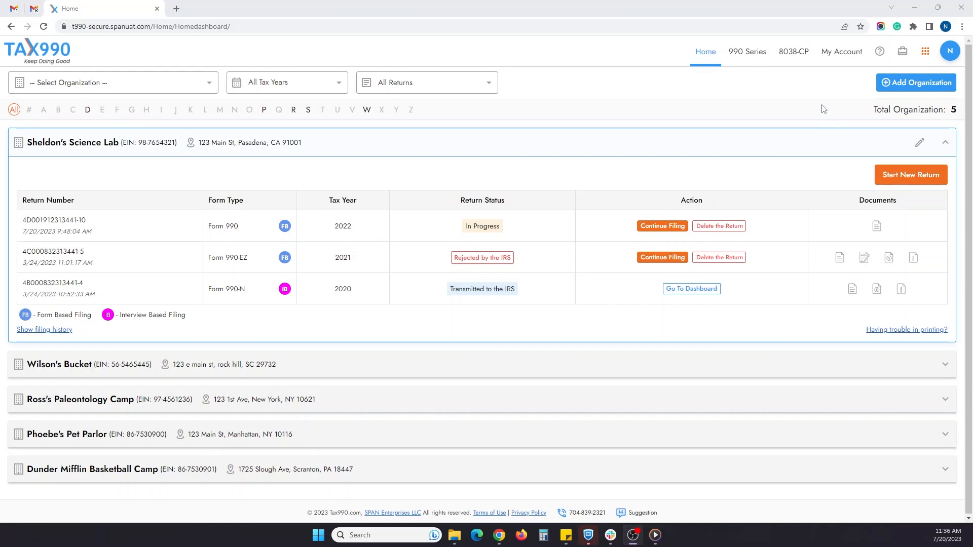
# Go to My Account and open the Manage Additional Users page
pyautogui.click(834, 55)
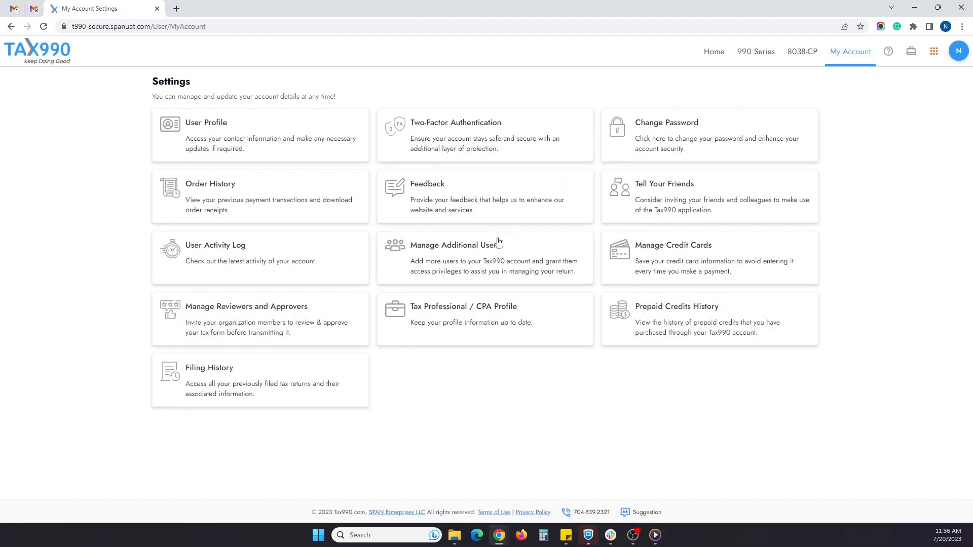
pyautogui.click(490, 248)
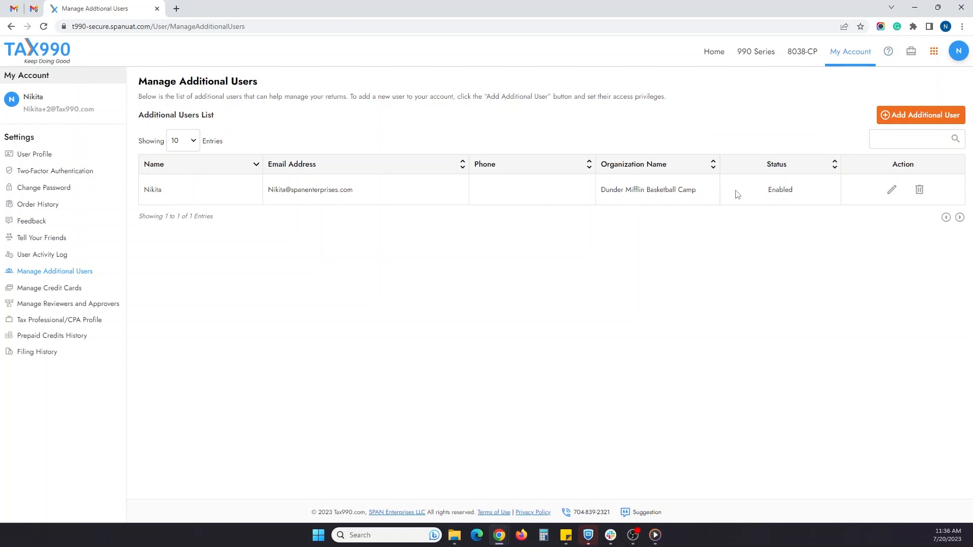
# Start a new additional user and enter their contact name, phone number and e-mail address
pyautogui.click(912, 119)
pyautogui.write('Nikita')
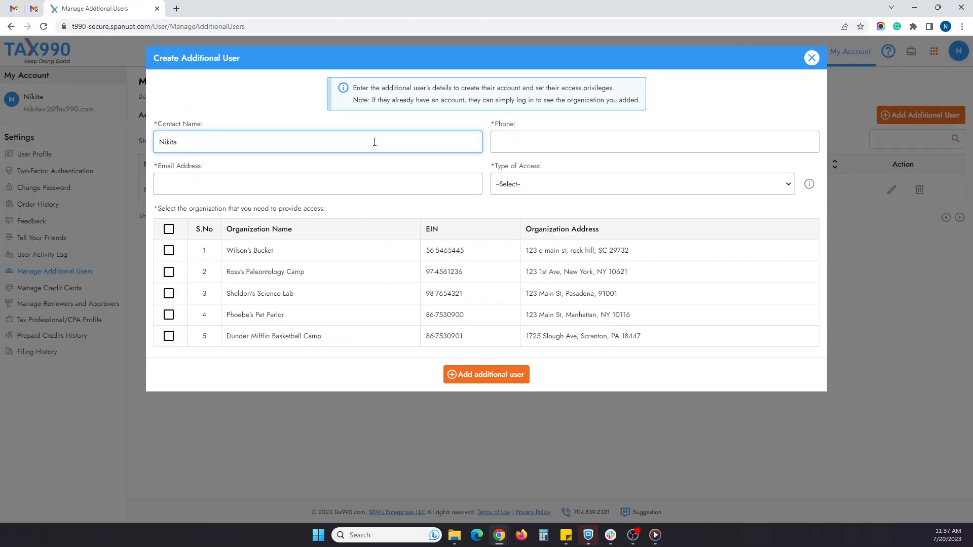
pyautogui.press('Tab')
pyautogui.press('Tab')
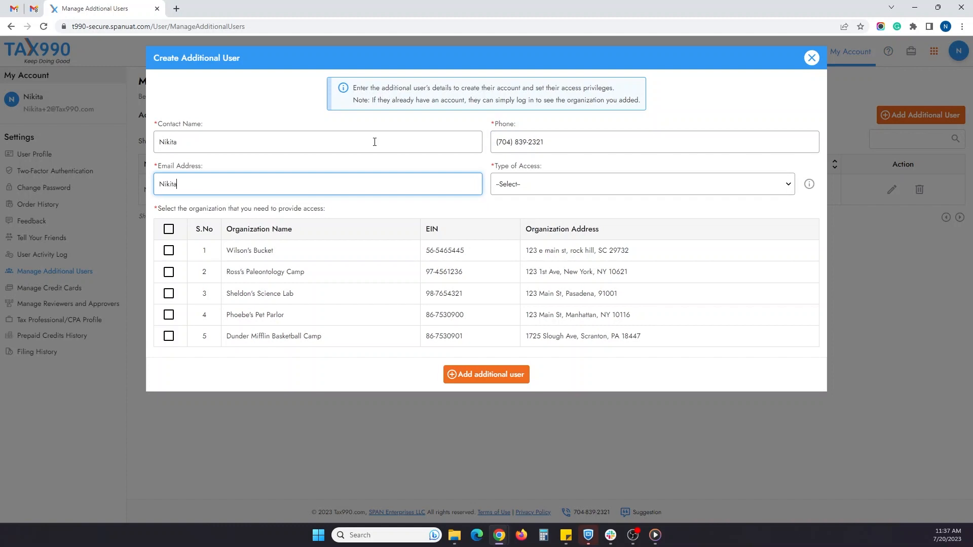
pyautogui.press('Tab')
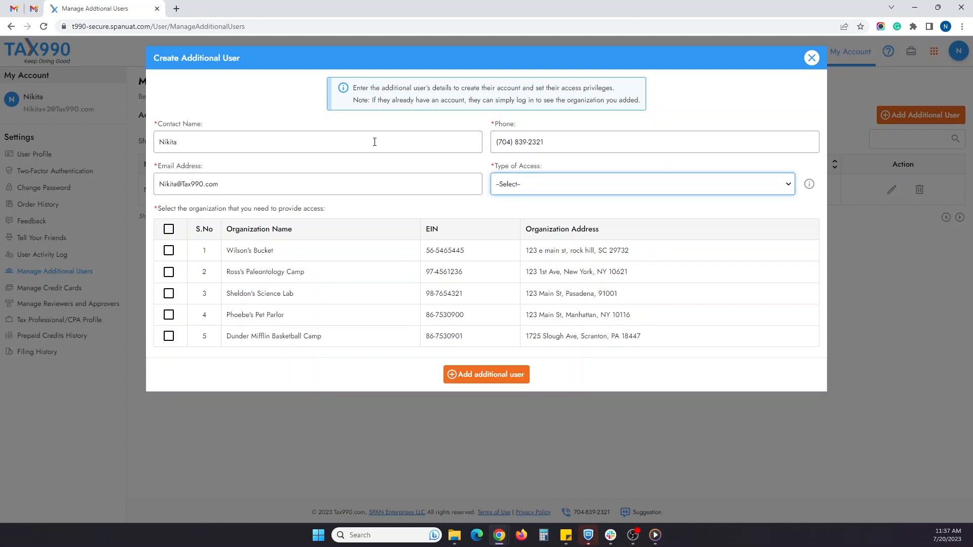
# Grant Prepare and Transmit Access for Wilson's Bucket and Ross's Paleontology Camp, then create the user
pyautogui.click(576, 186)
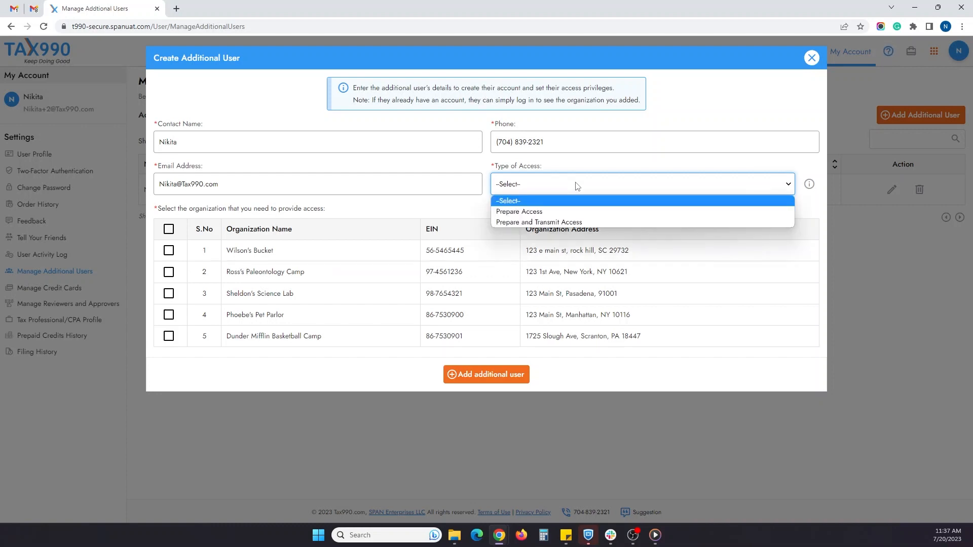
pyautogui.click(544, 223)
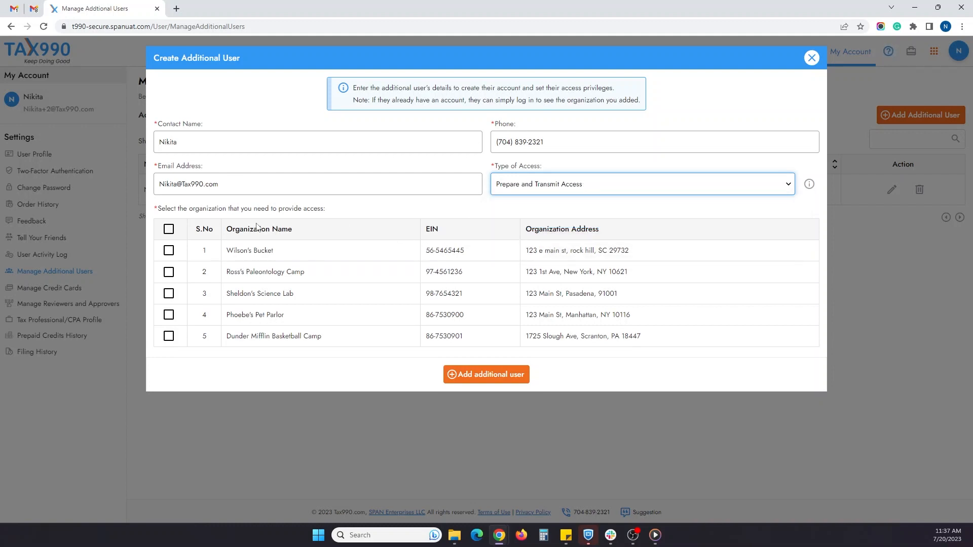
pyautogui.click(169, 252)
pyautogui.click(169, 273)
pyautogui.click(493, 380)
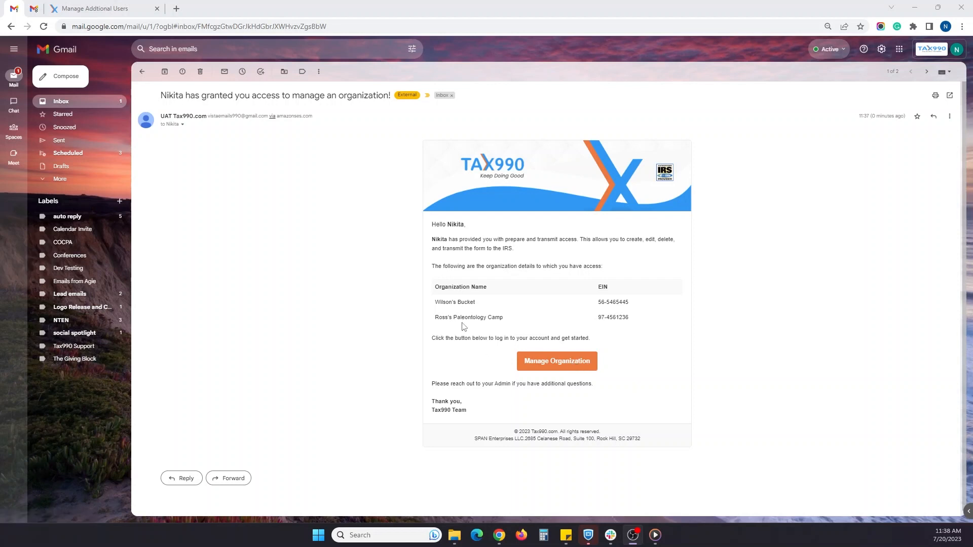
# Follow the invitation e-mail's Manage Organization link into the Tax990 dashboard
pyautogui.click(551, 362)
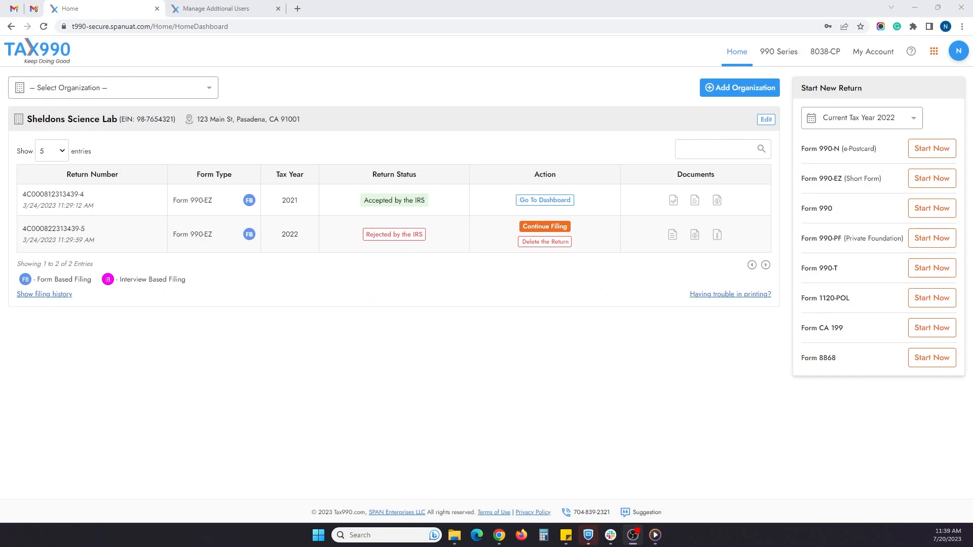
# Switch the active organization to the shared Ross's Paleontology Camp
pyautogui.click(199, 89)
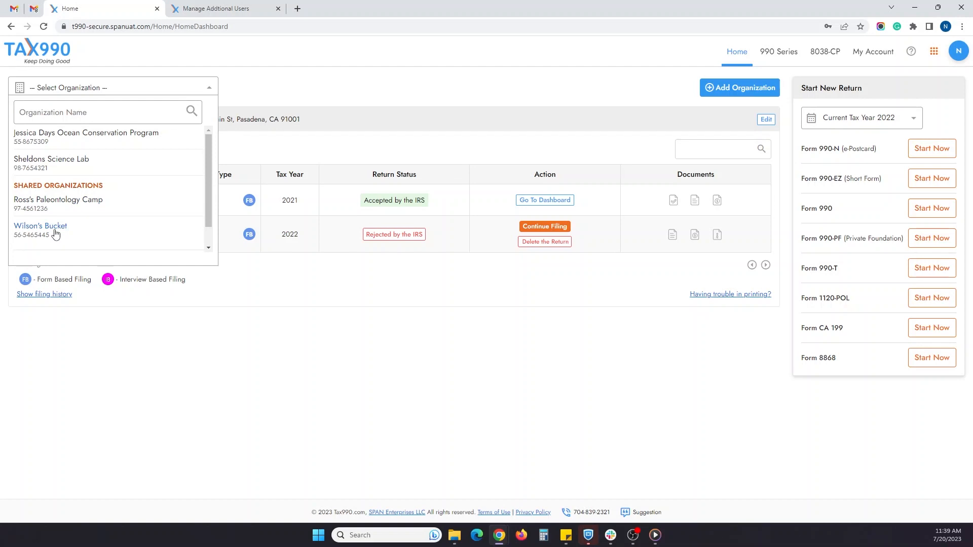
pyautogui.click(60, 204)
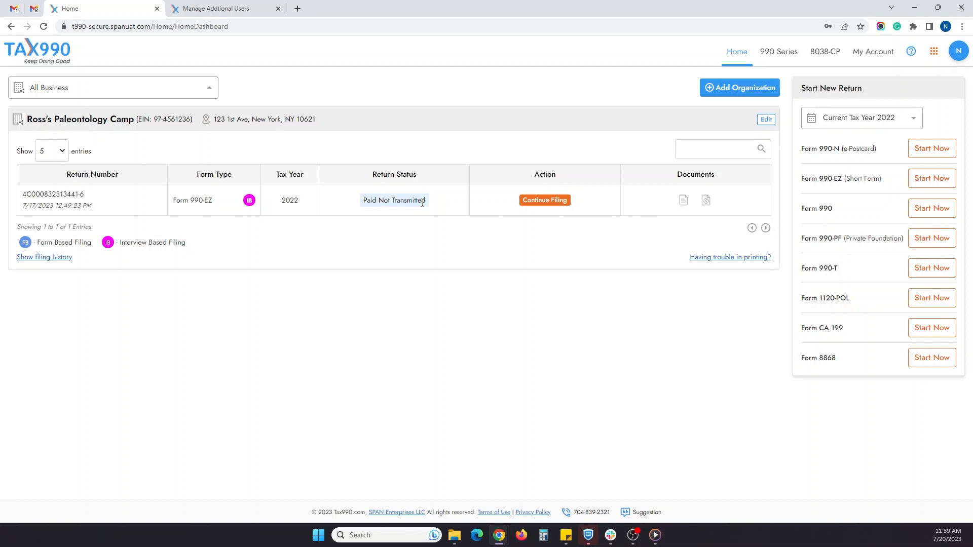
# Start a Tax Year 2021 Form 990-N return, then view it on the other dashboard
pyautogui.click(863, 128)
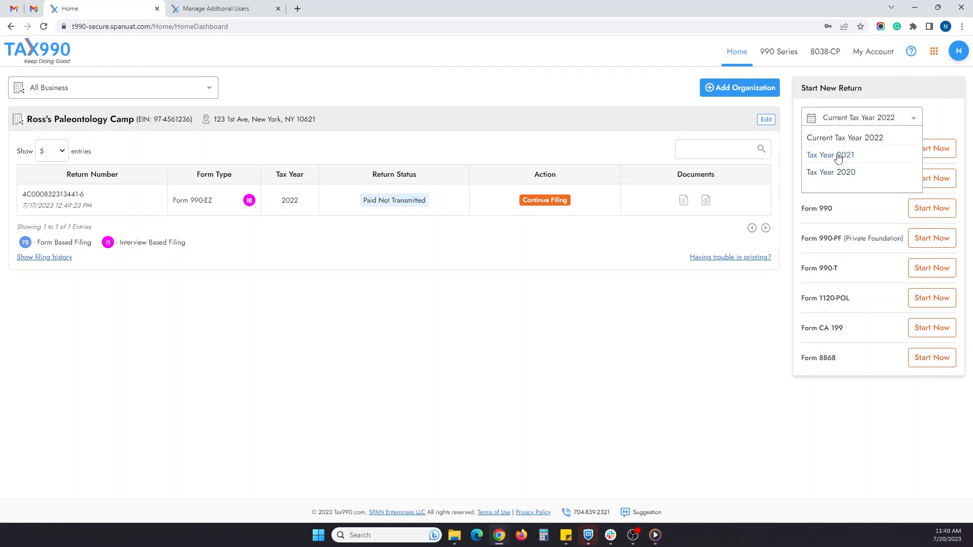
pyautogui.click(838, 155)
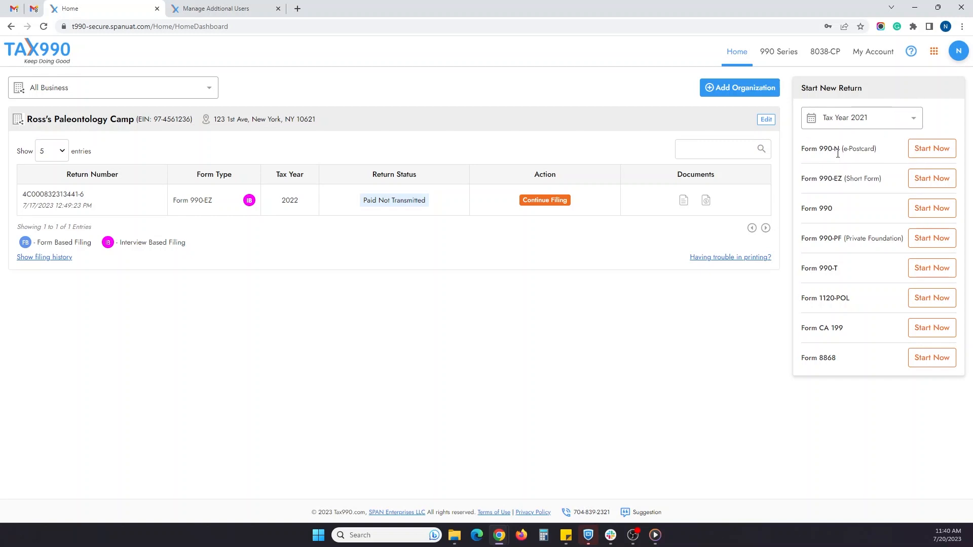
pyautogui.click(941, 151)
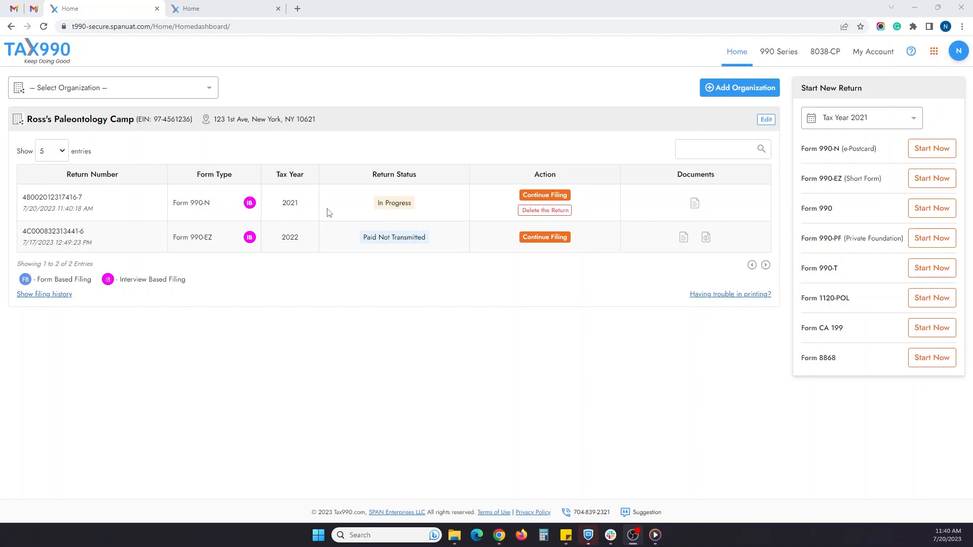
pyautogui.click(189, 10)
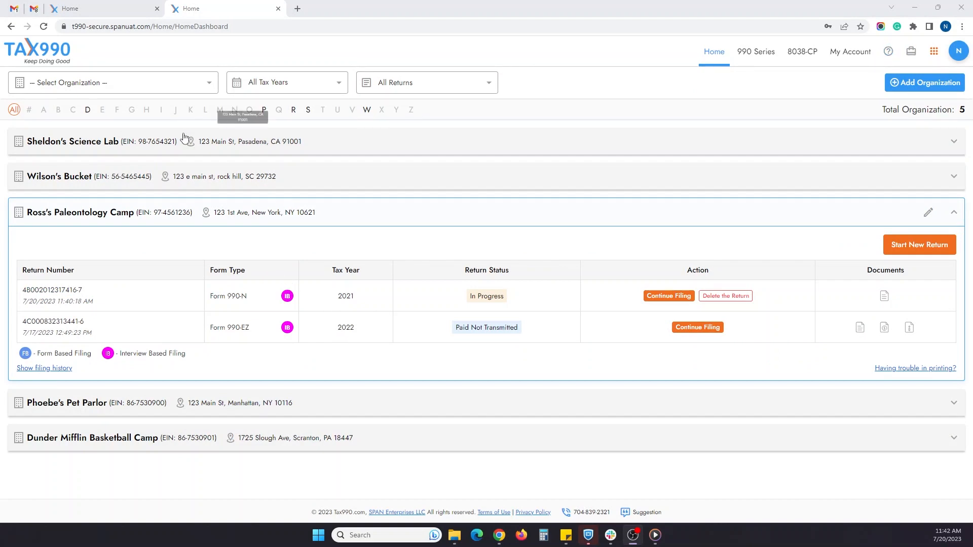
pyautogui.click(130, 8)
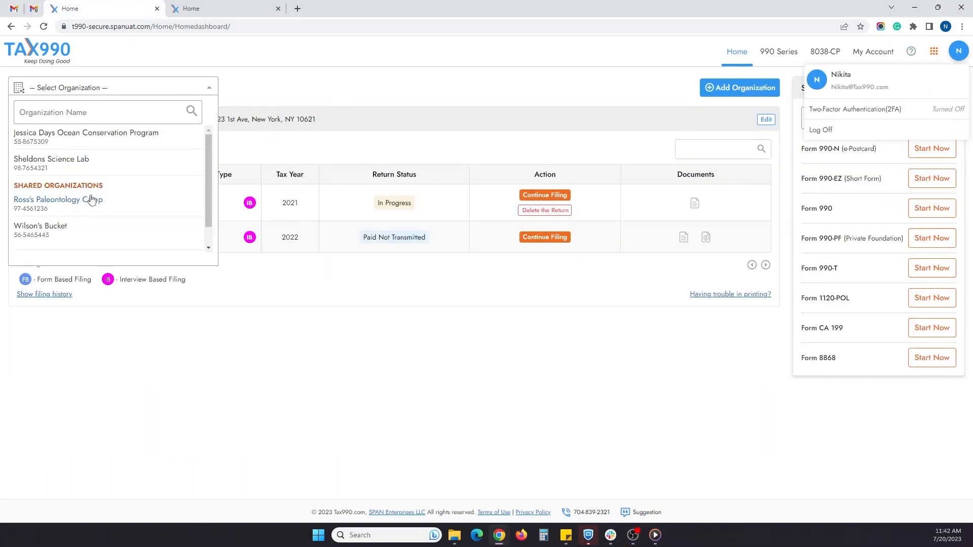
pyautogui.click(223, 8)
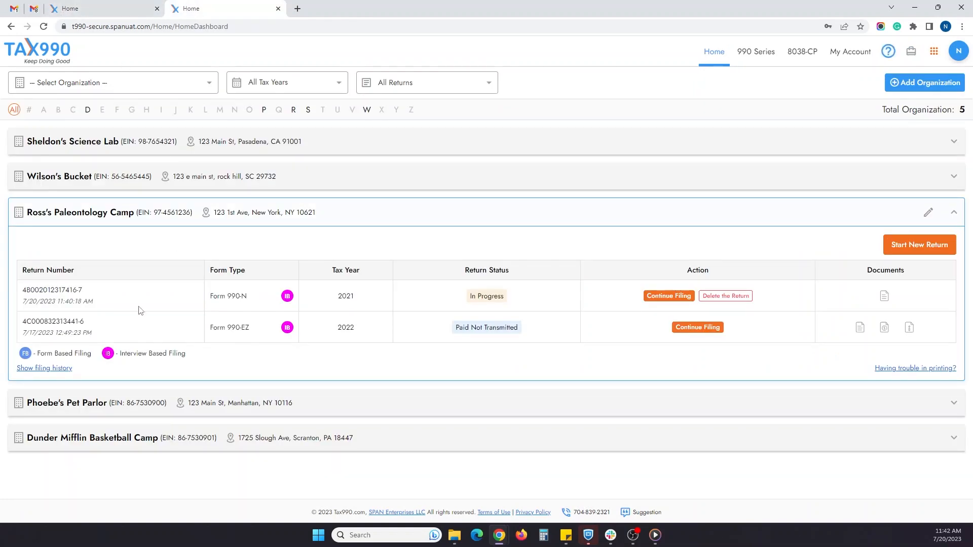
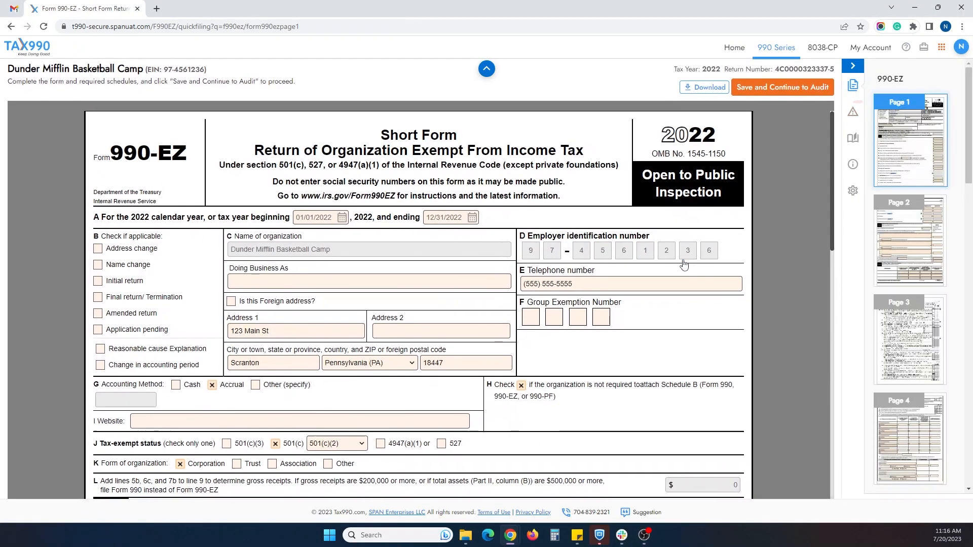
# Save the Form 990-EZ return, run its audit, and continue past the error-free audit report
pyautogui.click(775, 88)
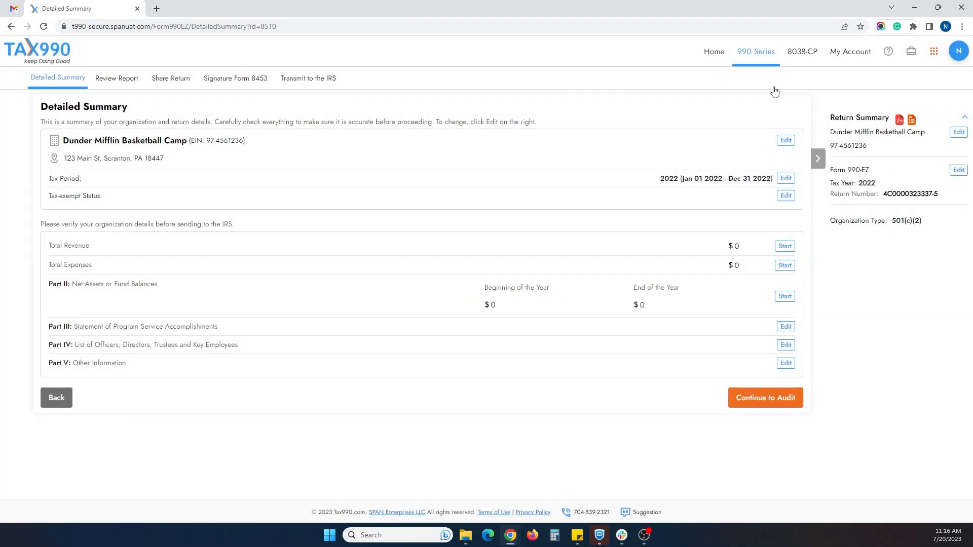
pyautogui.click(760, 398)
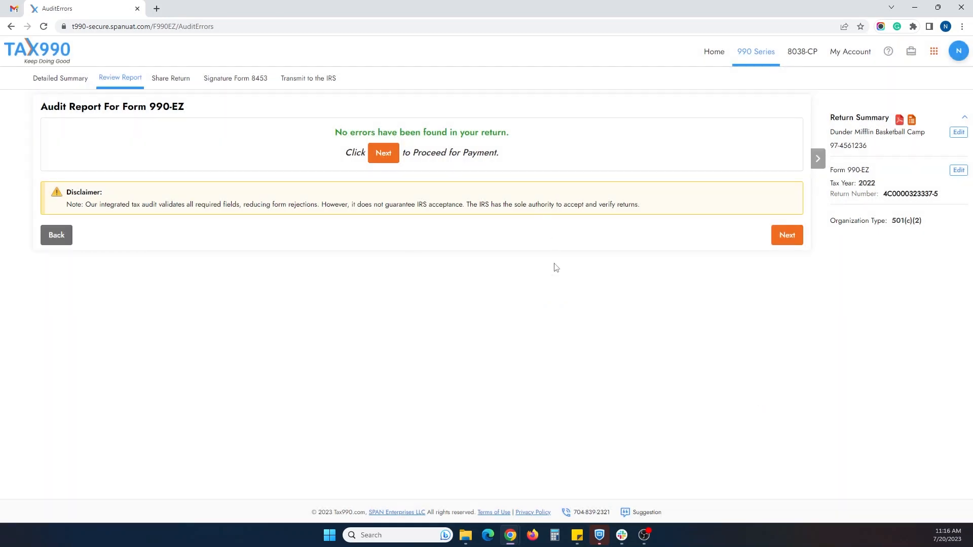
pyautogui.click(781, 243)
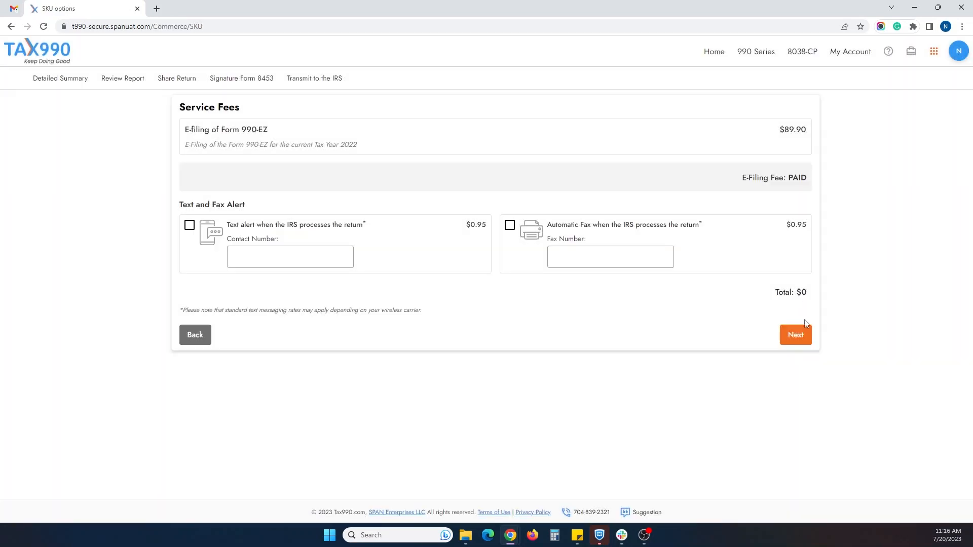
# Accept the service fees and keep Share Manually for sharing the return to reach Form 8453-TE signing
pyautogui.click(802, 335)
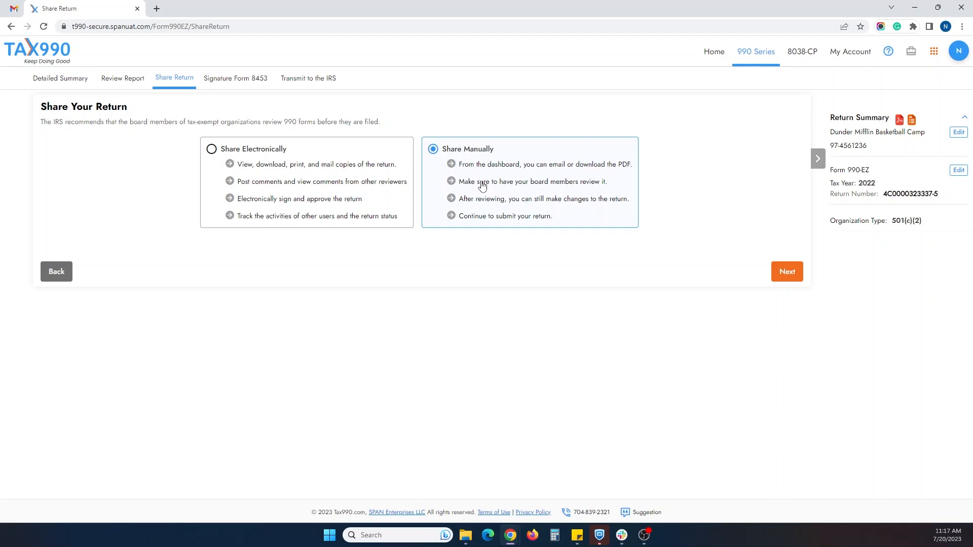
pyautogui.click(784, 274)
pyautogui.click(786, 273)
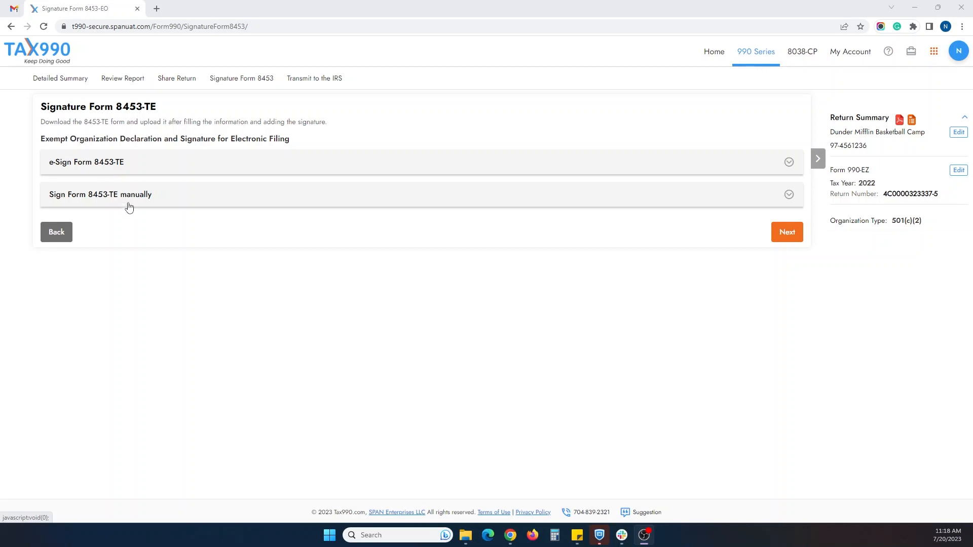
# Glance at the manual signing options, then expand the e-Sign Form 8453-TE section instead
pyautogui.click(148, 200)
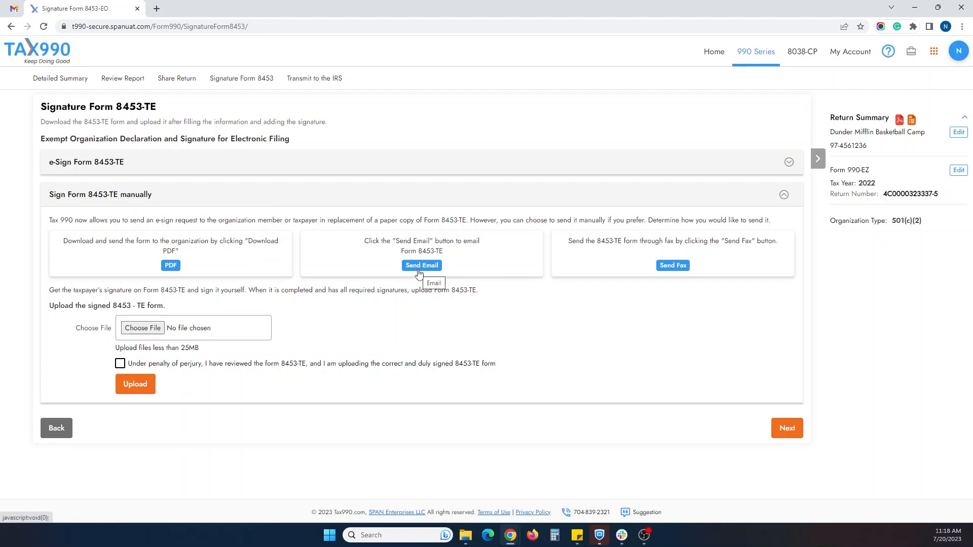
pyautogui.click(424, 198)
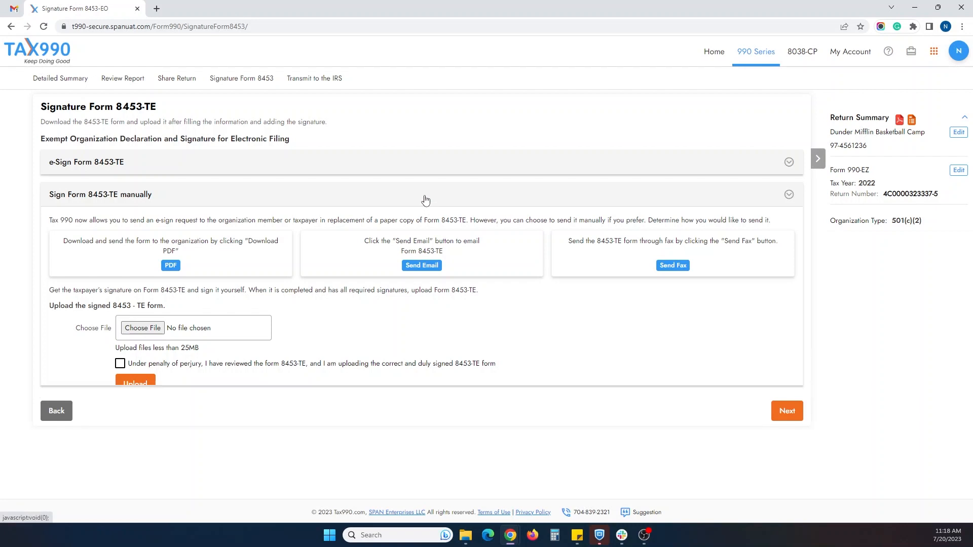
pyautogui.click(416, 169)
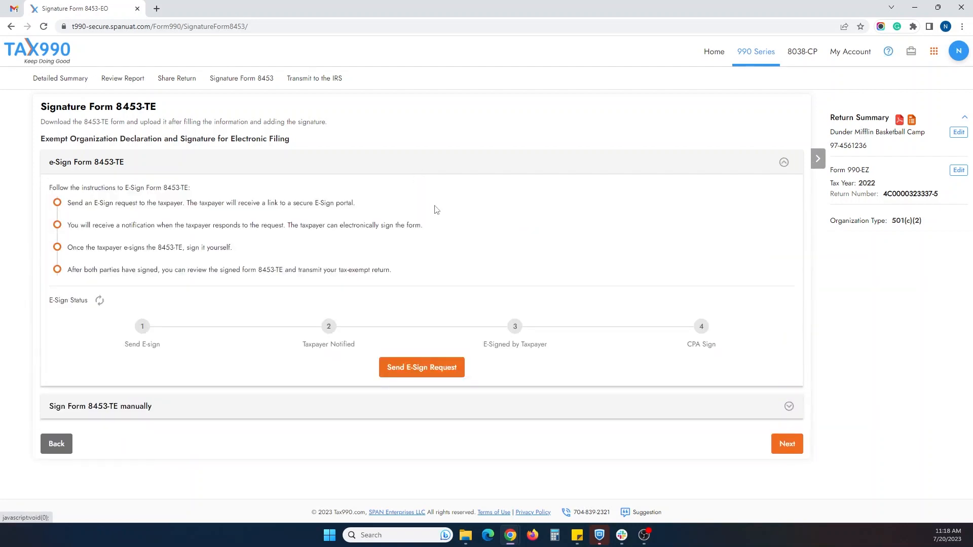
# Email the taxpayer the Form 8453-TE e-sign request and check the inbox for it
pyautogui.click(430, 372)
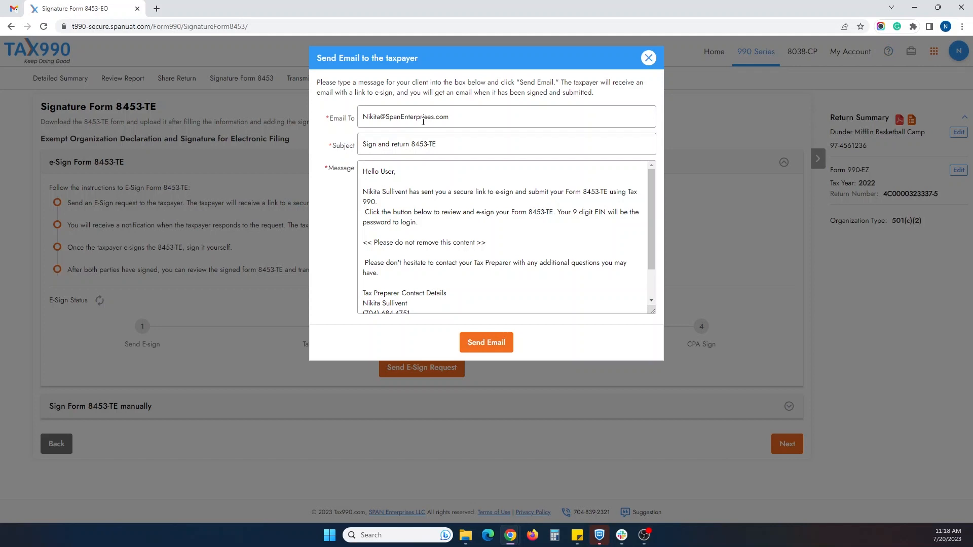
pyautogui.click(490, 343)
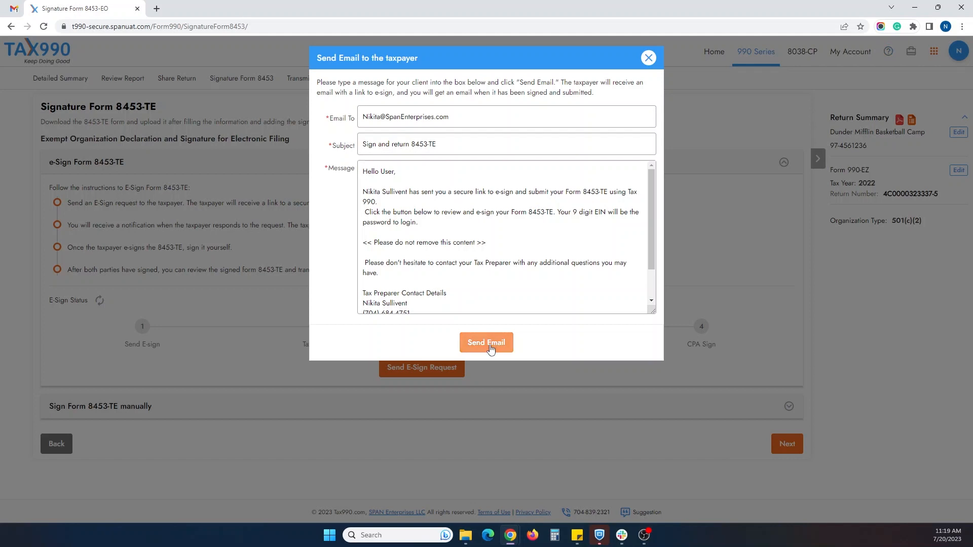
pyautogui.click(490, 349)
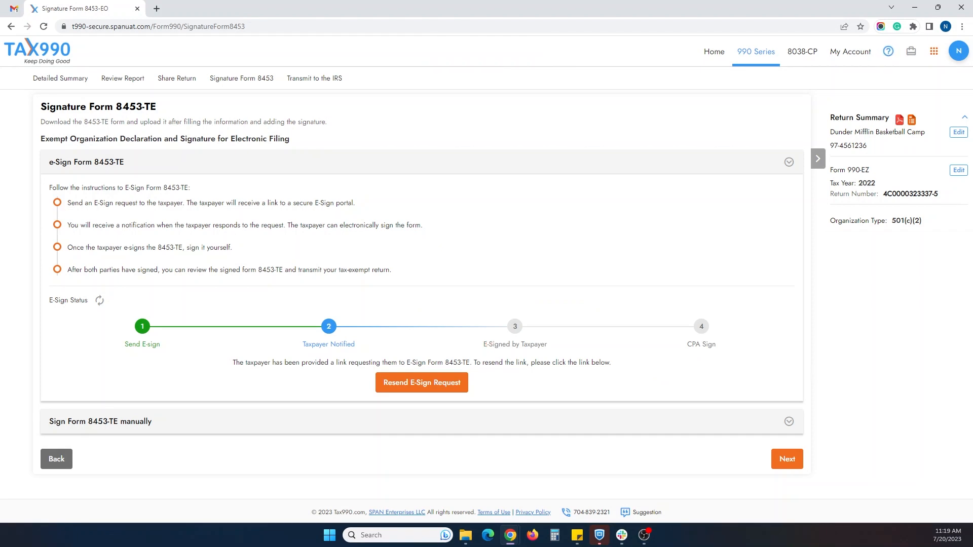
pyautogui.click(14, 9)
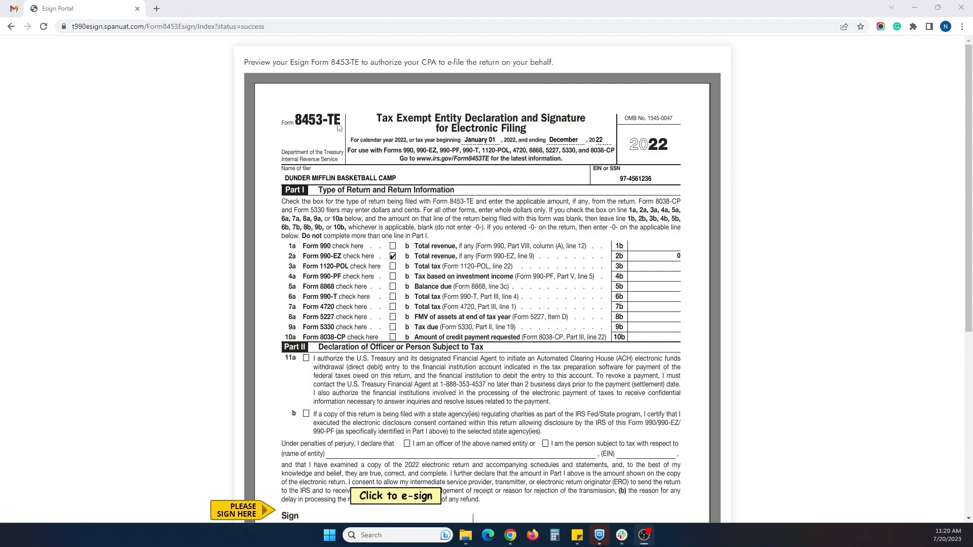
# Open the taxpayer signature box and replace the prefilled name with the signer's first name
pyautogui.scroll(-2, 394, 227)
pyautogui.scroll(-5, 394, 228)
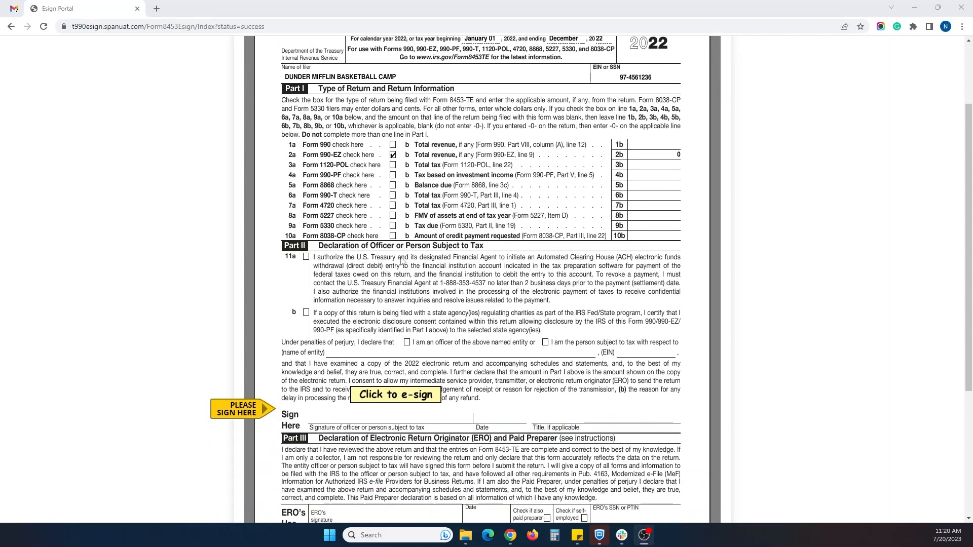
pyautogui.scroll(7, 375, 357)
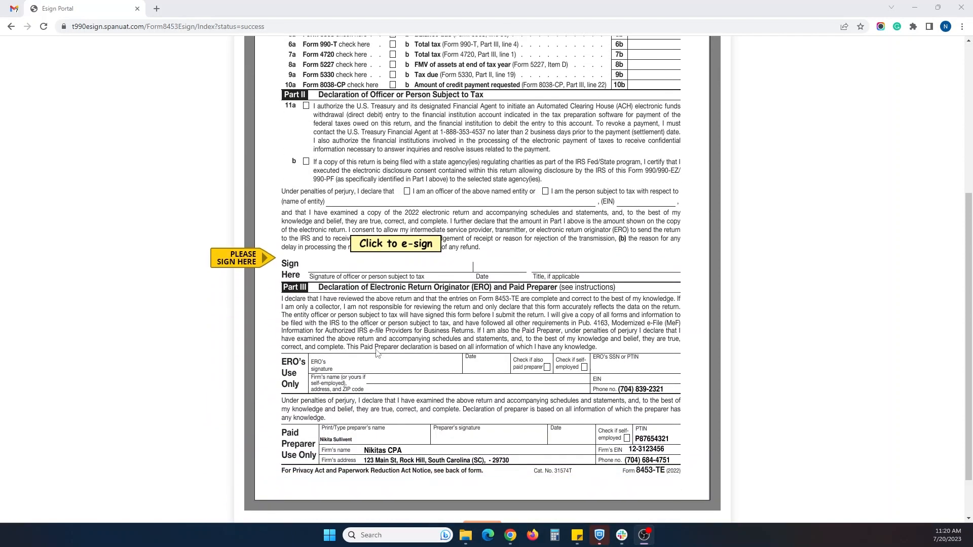
pyautogui.scroll(-5, 377, 353)
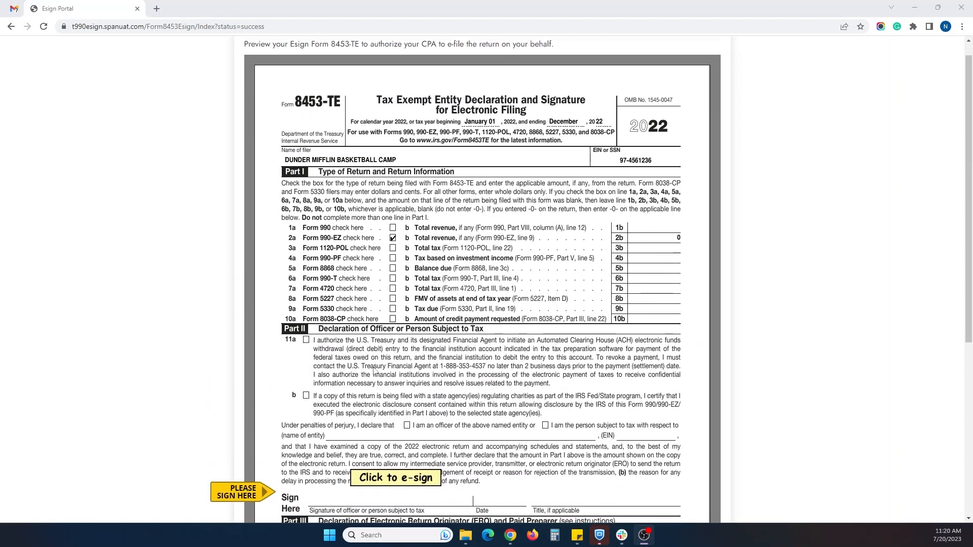
pyautogui.click(384, 347)
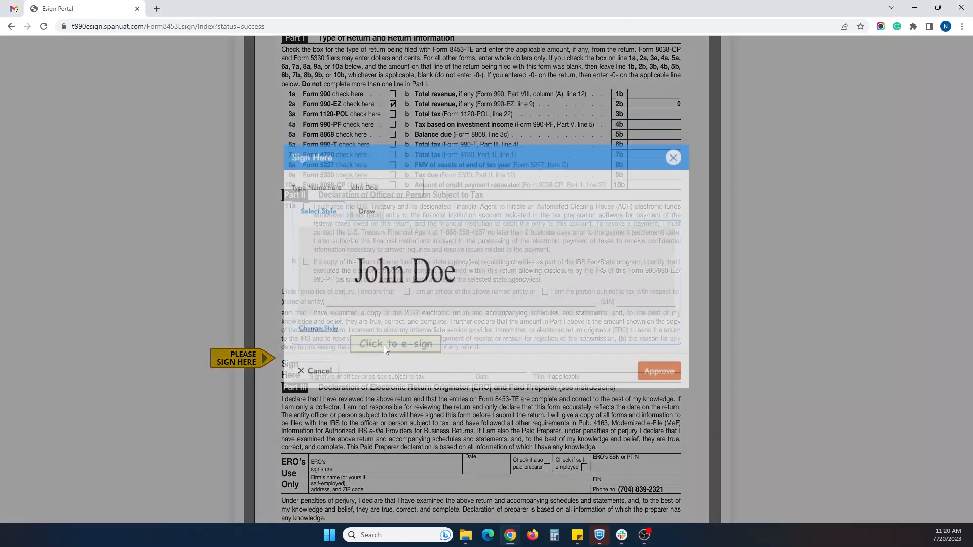
pyautogui.click(390, 201)
pyautogui.moveTo(390, 201); pyautogui.dragTo(346, 201)
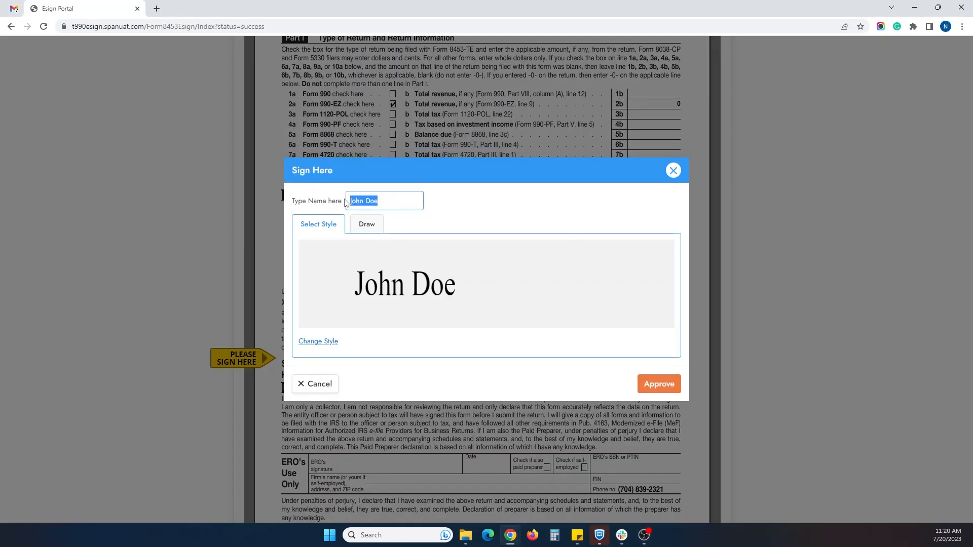
pyautogui.write('Nikita')
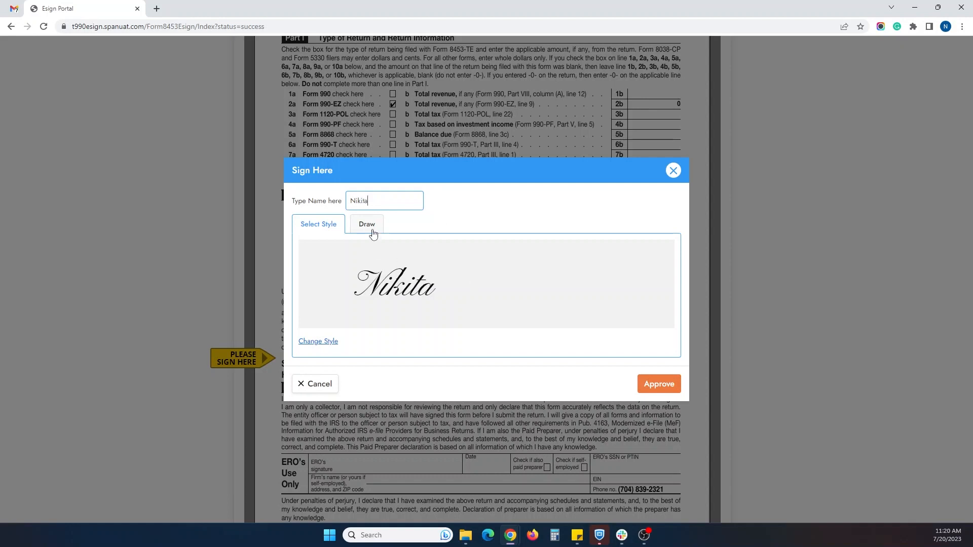
# Try a drawn signature, then approve the typed cursive signature and submit the signed form
pyautogui.click(372, 232)
pyautogui.moveTo(330, 314)
pyautogui.mouseDown()
pyautogui.moveTo(445, 261)
pyautogui.moveTo(624, 300)
pyautogui.mouseUp()
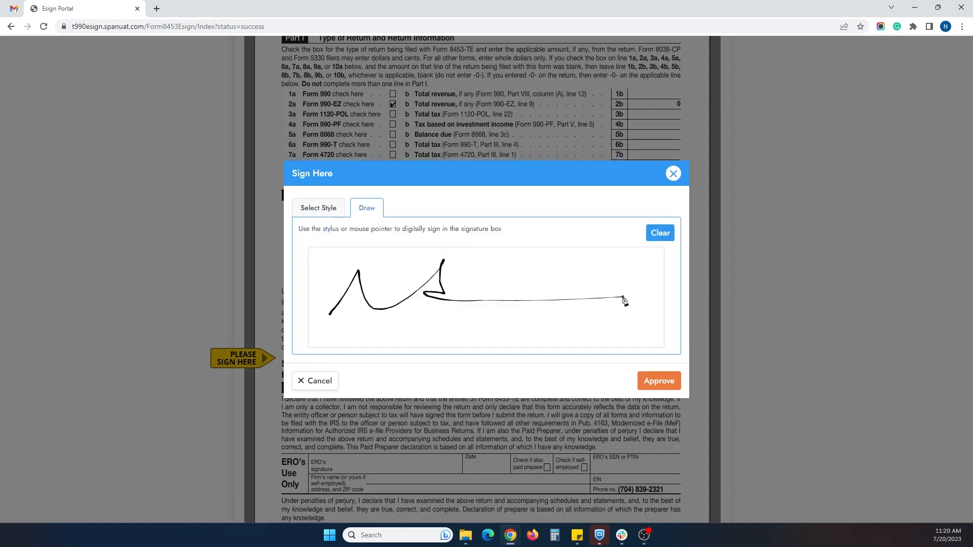
pyautogui.click(323, 216)
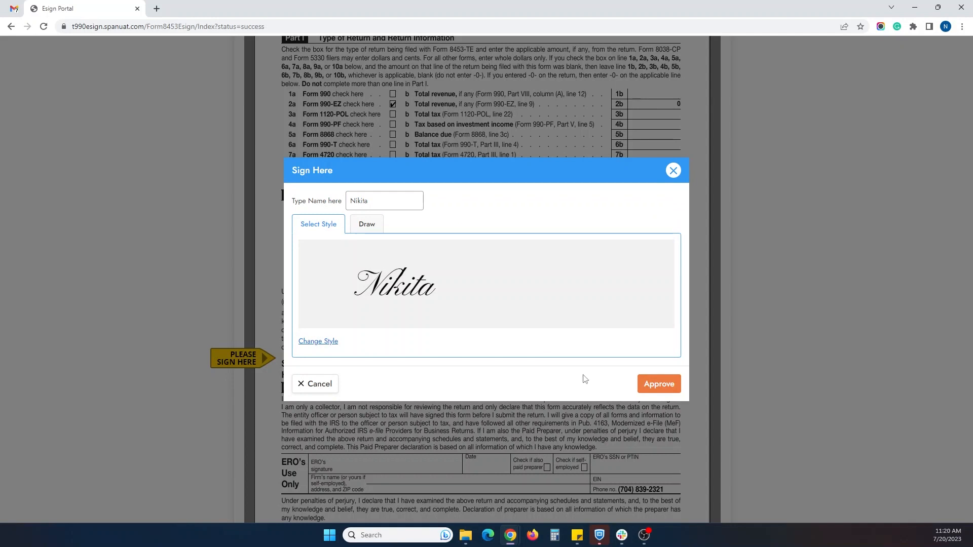
pyautogui.click(648, 386)
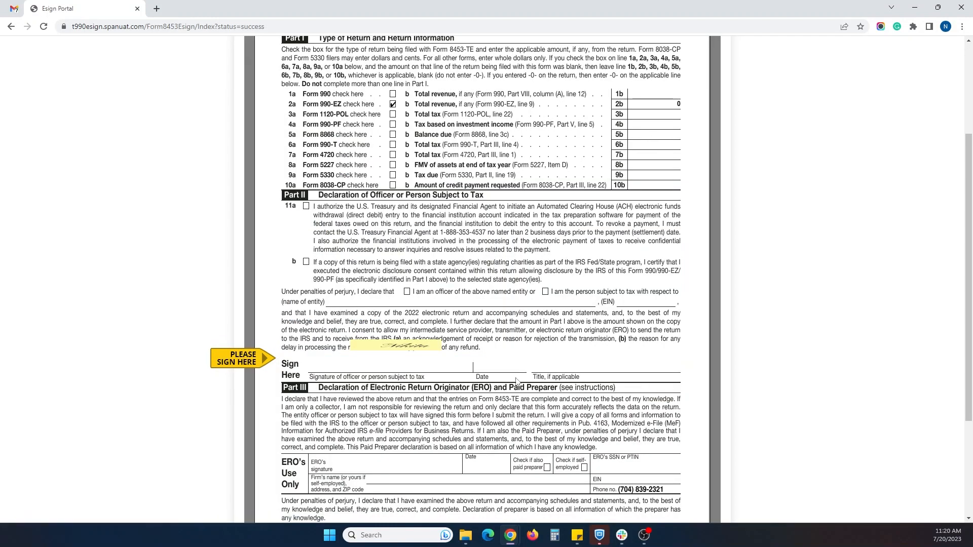
pyautogui.scroll(-3, 461, 353)
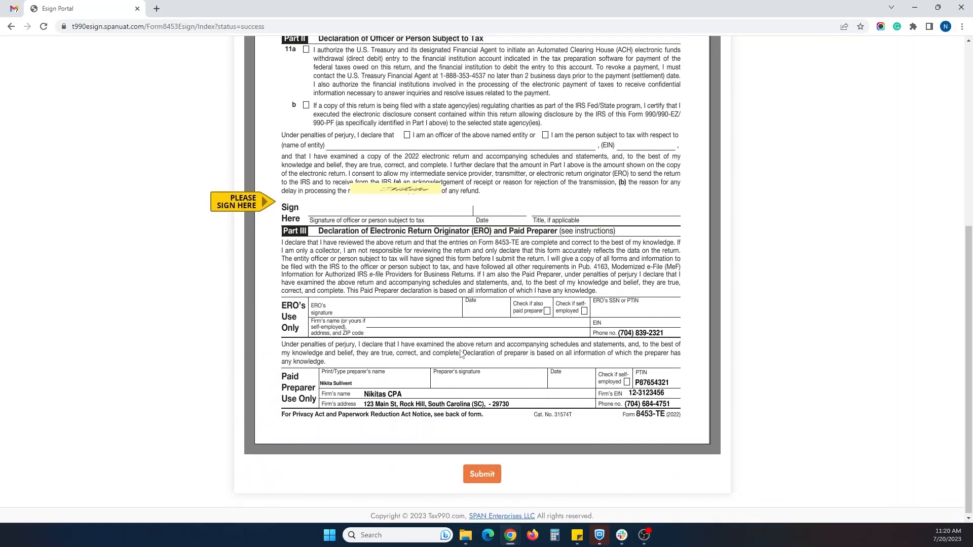
pyautogui.click(485, 477)
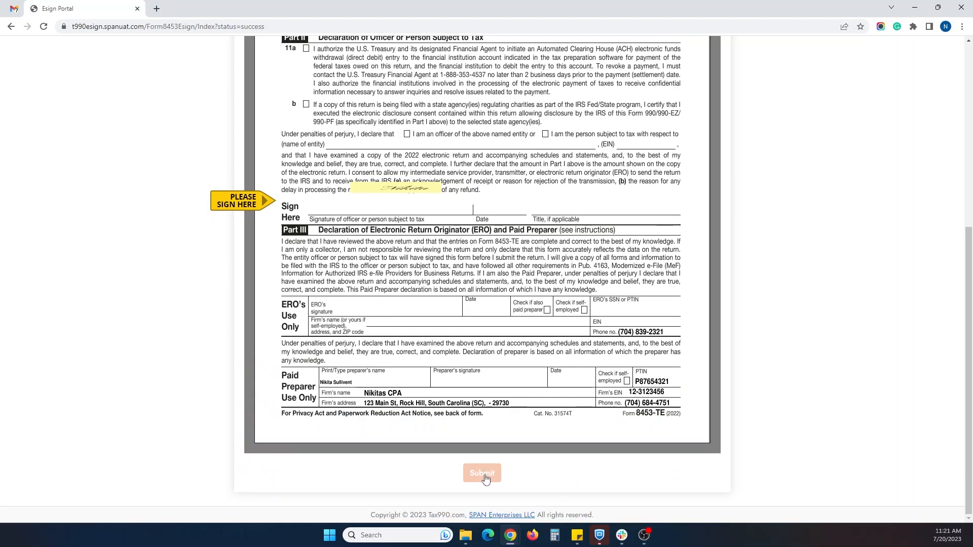
pyautogui.click(481, 473)
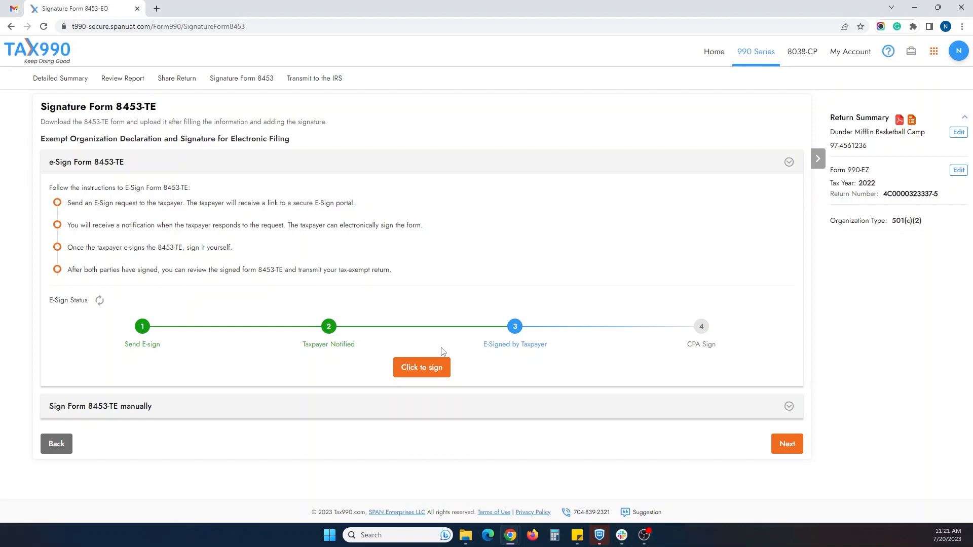
# Approve the CPA signature, review the fully signed Form 8453-TE PDF, and continue to IRS transmission
pyautogui.click(428, 368)
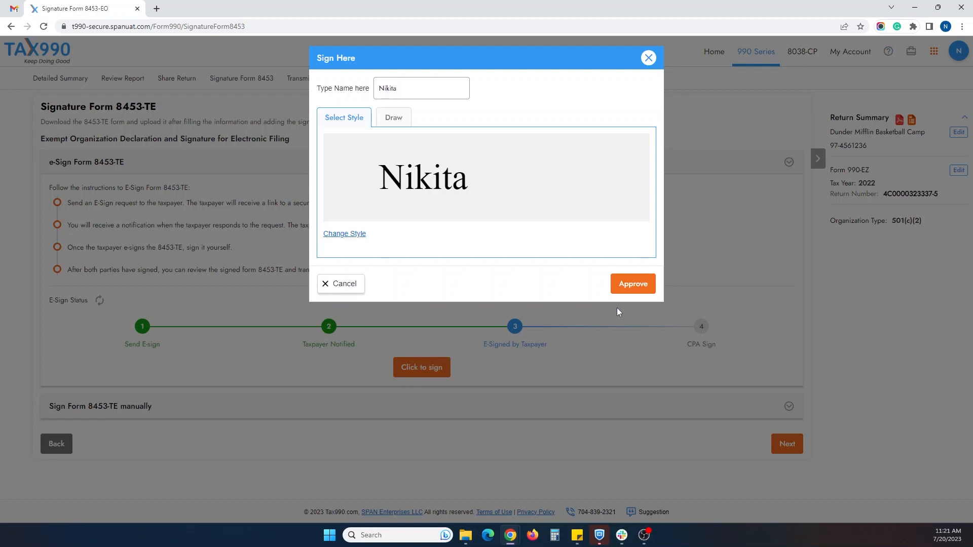
pyautogui.click(624, 291)
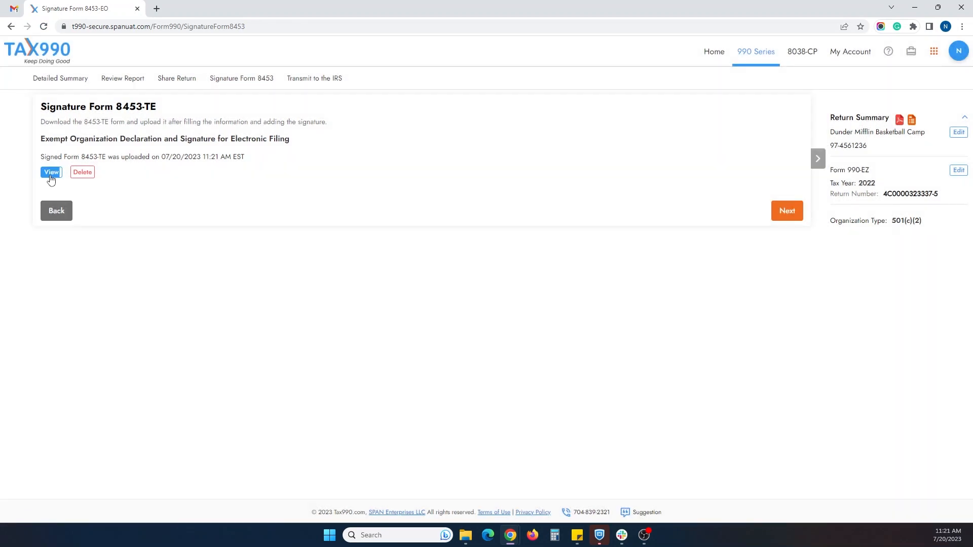
pyautogui.click(51, 175)
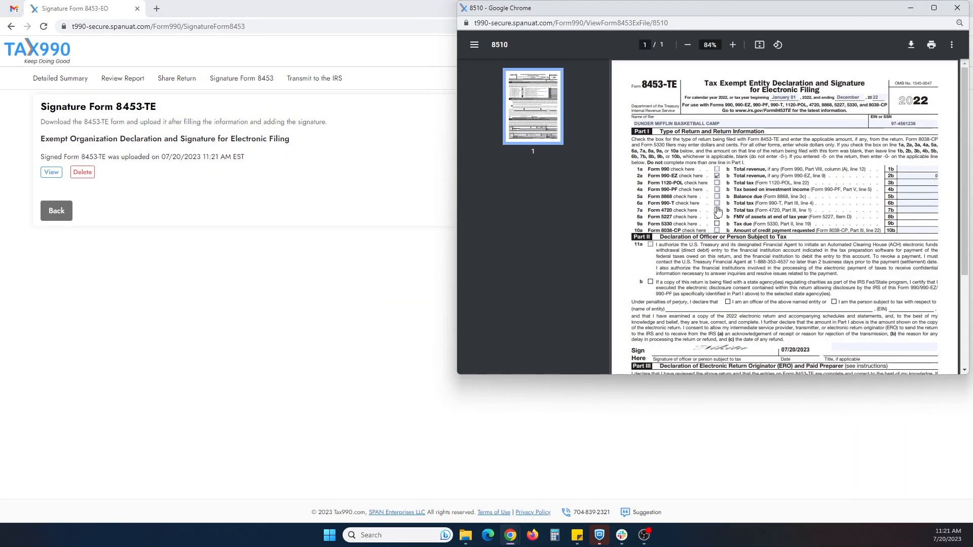
pyautogui.scroll(-2, 763, 284)
pyautogui.scroll(-2, 763, 283)
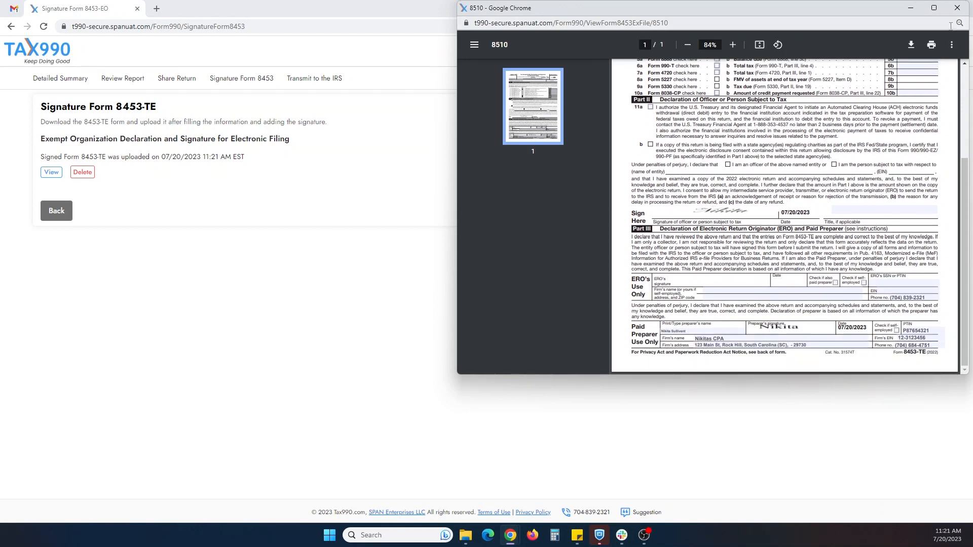
pyautogui.click(957, 7)
pyautogui.click(789, 212)
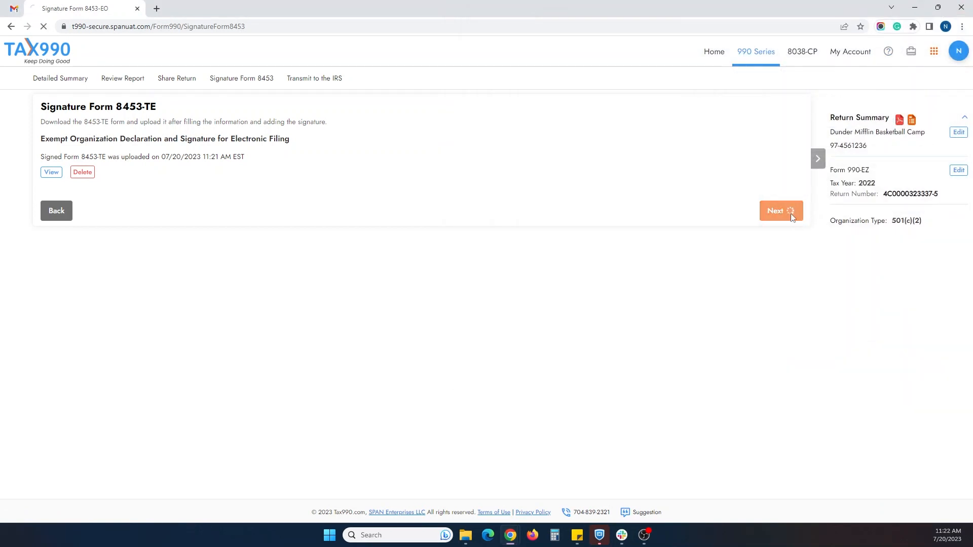